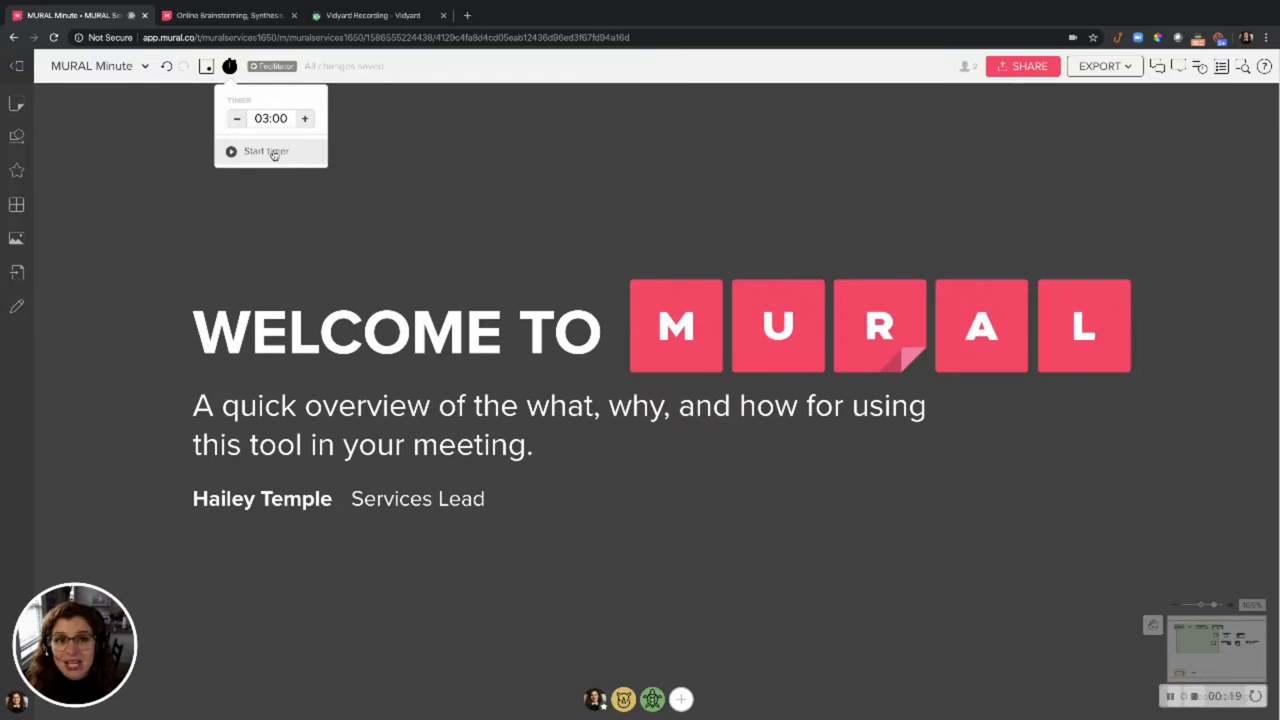
Pan from the WHAT IS MURAL? heading past the collaboration space photos to MEET YOUR MEETING & PROJECT GOALS.
left_click_drag(948, 314, 243, 505)
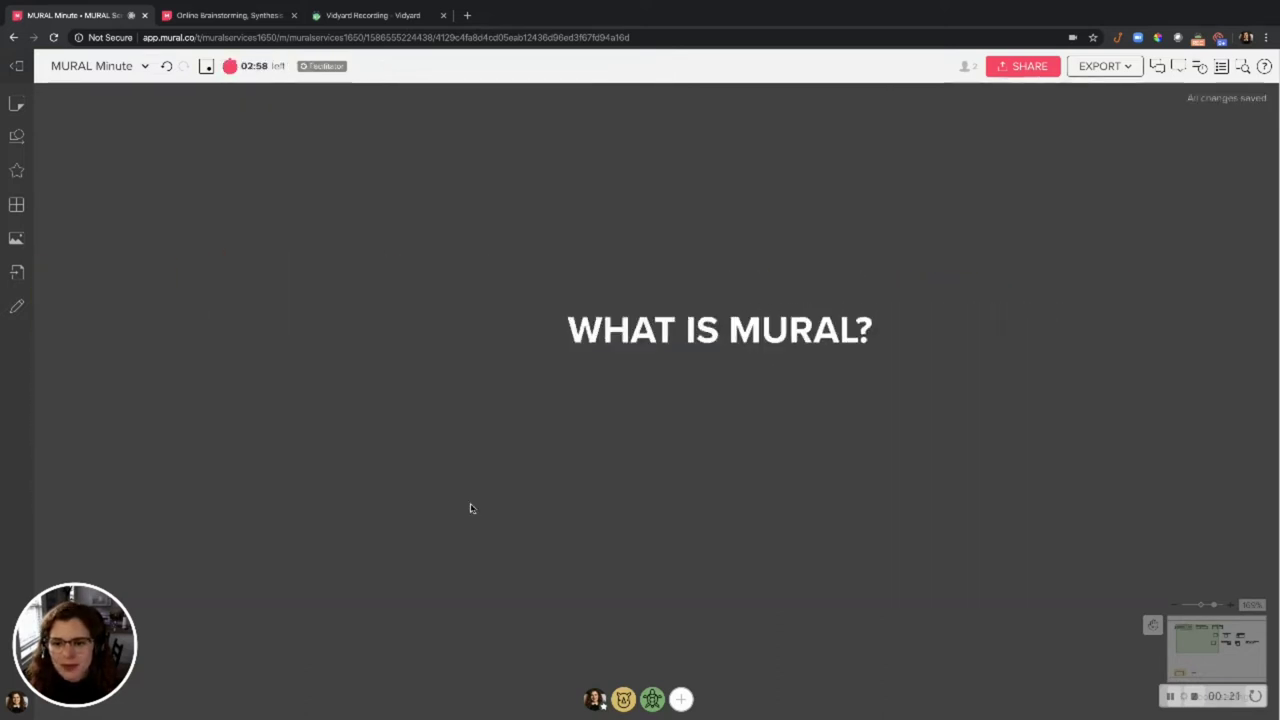
mouse_move(1112, 449)
left_mouse_down()
mouse_move(209, 460)
mouse_move(710, 450)
left_mouse_up()
left_click_drag(801, 636, 650, 634)
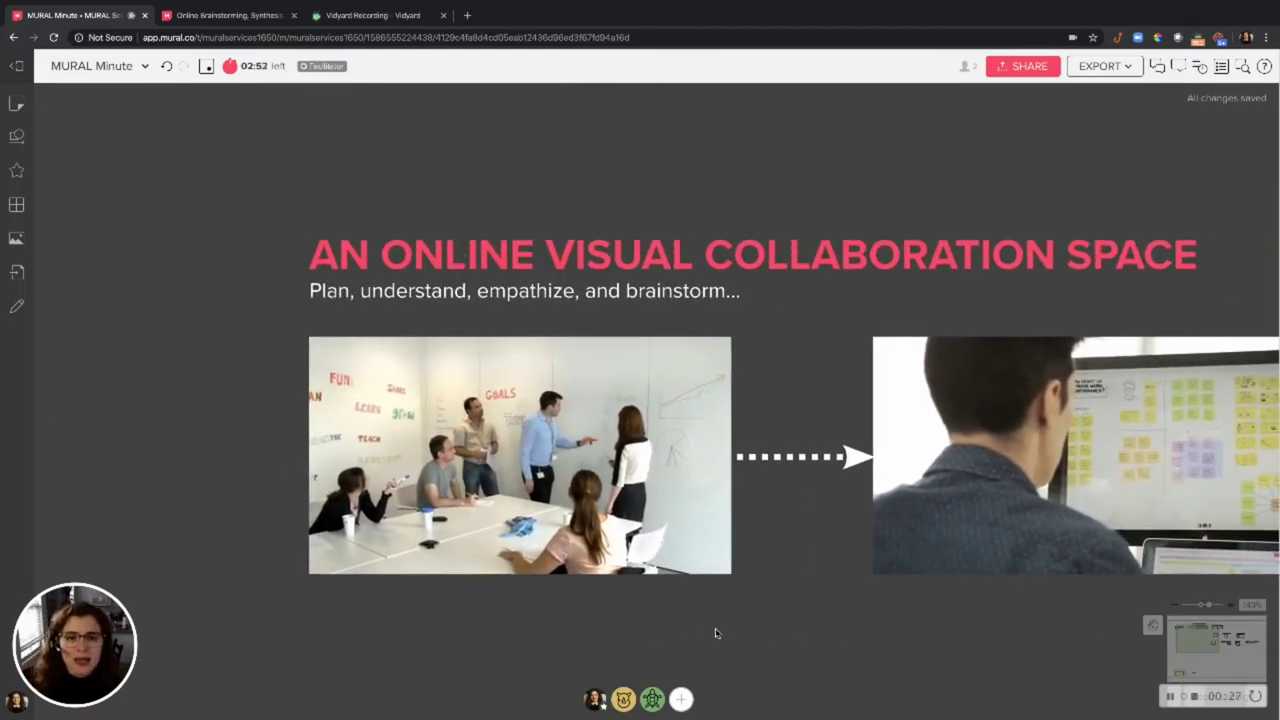
scroll(726, 430, "up", 4)
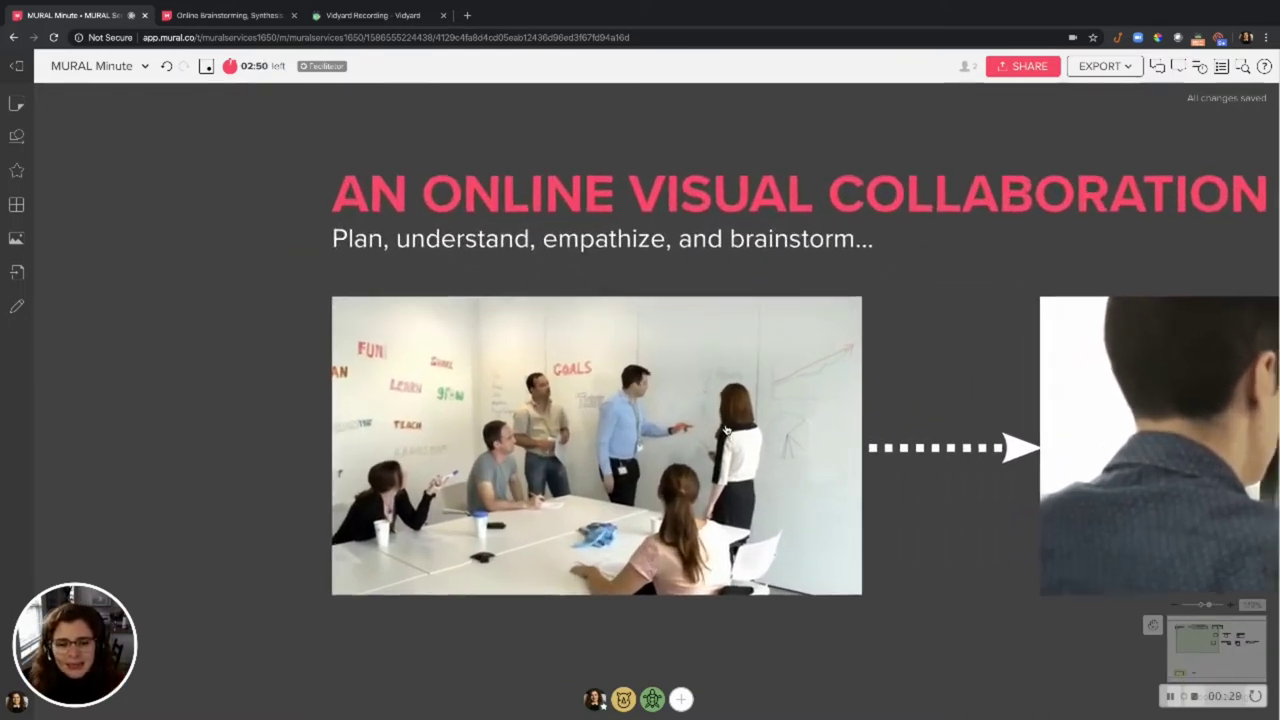
scroll(726, 430, "up", 2)
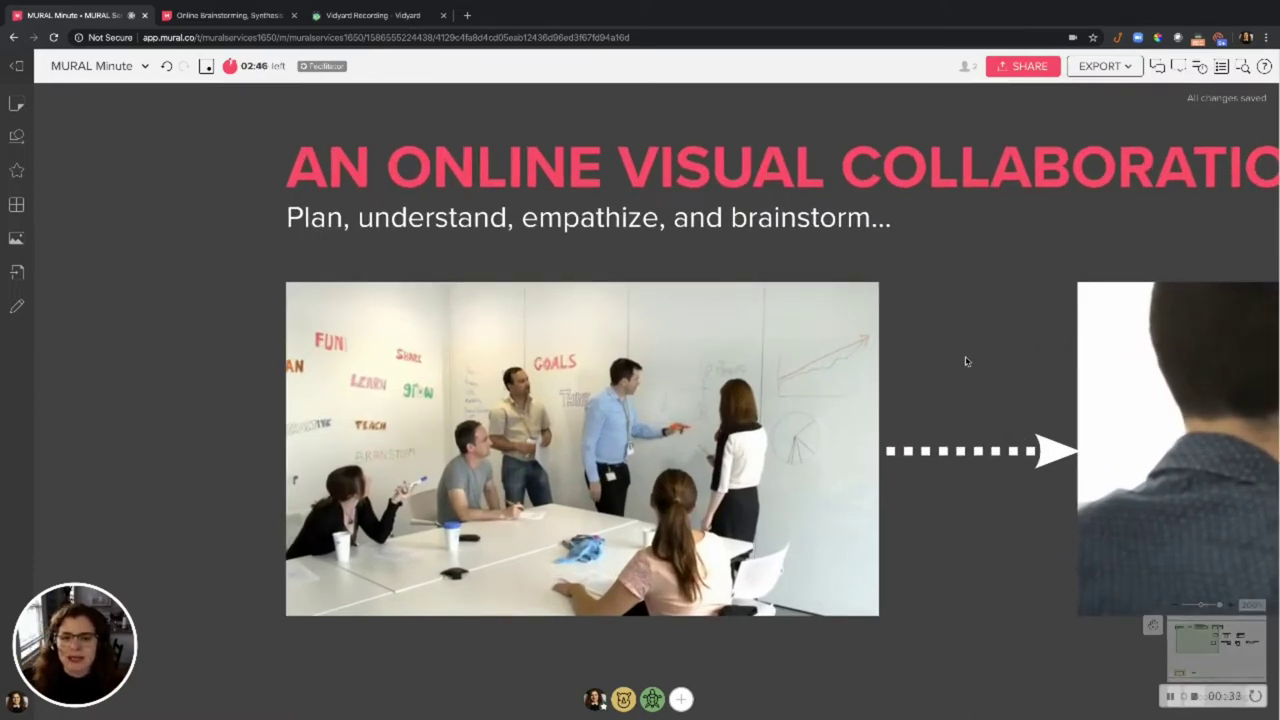
left_click_drag(952, 567, 260, 630)
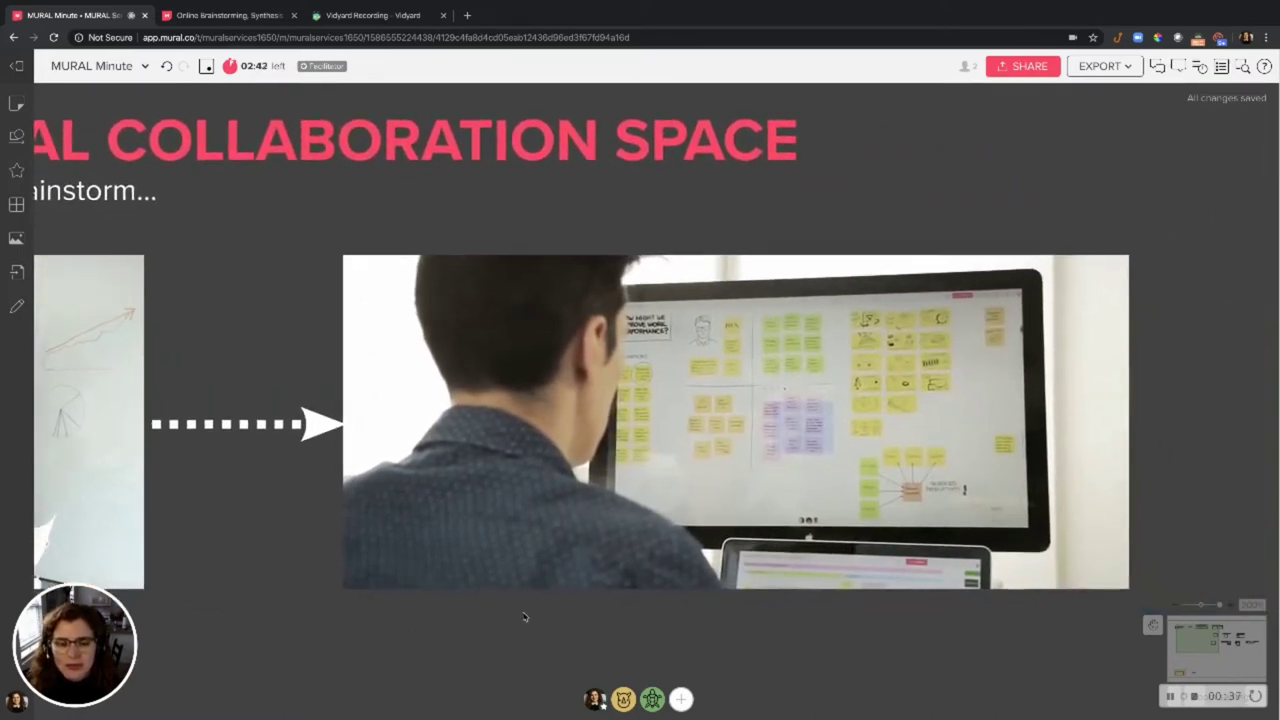
mouse_move(1225, 209)
left_mouse_down()
mouse_move(265, 403)
mouse_move(2, 370)
left_mouse_up()
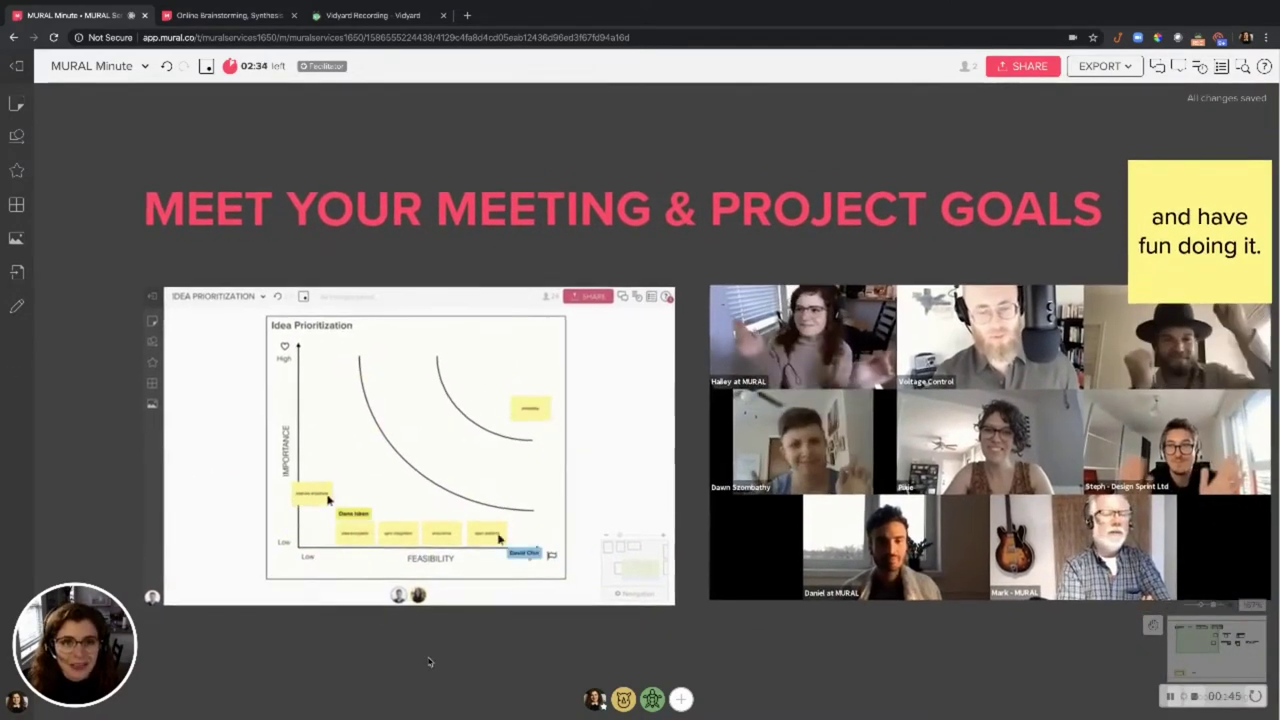
scroll(388, 642, "down", 1)
scroll(424, 653, "down", 1)
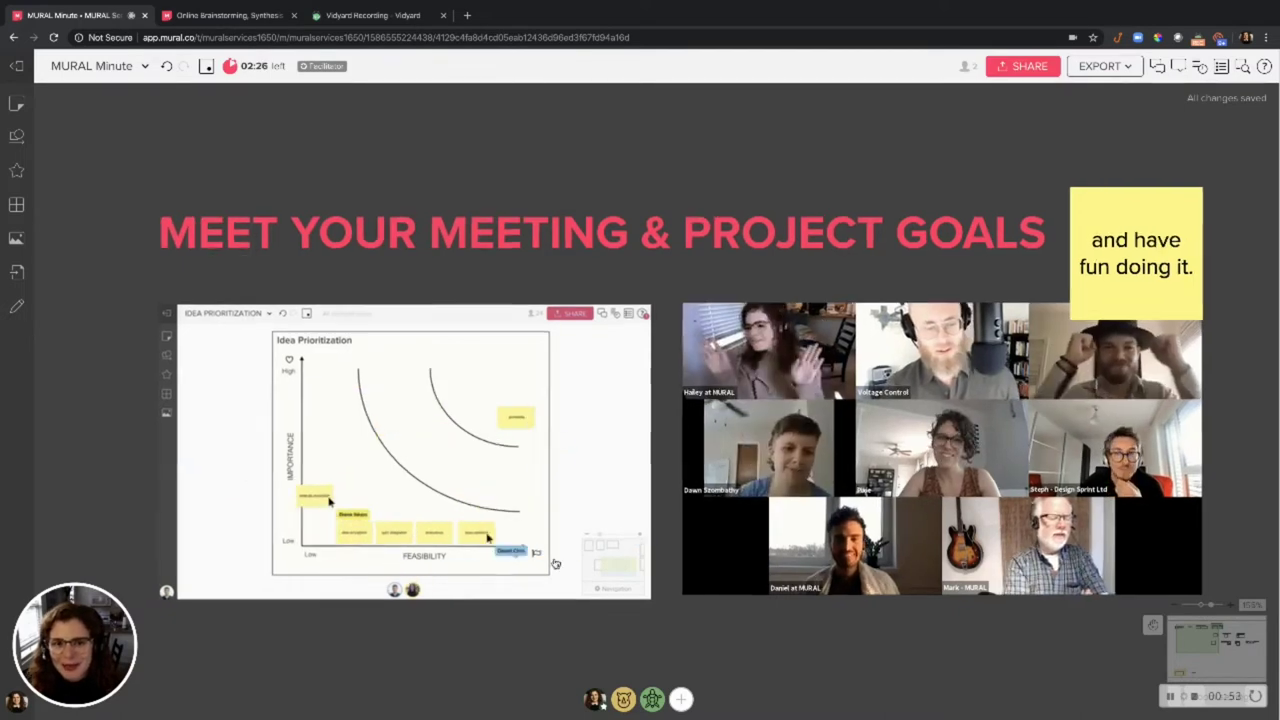
scroll(528, 455, "down", 5)
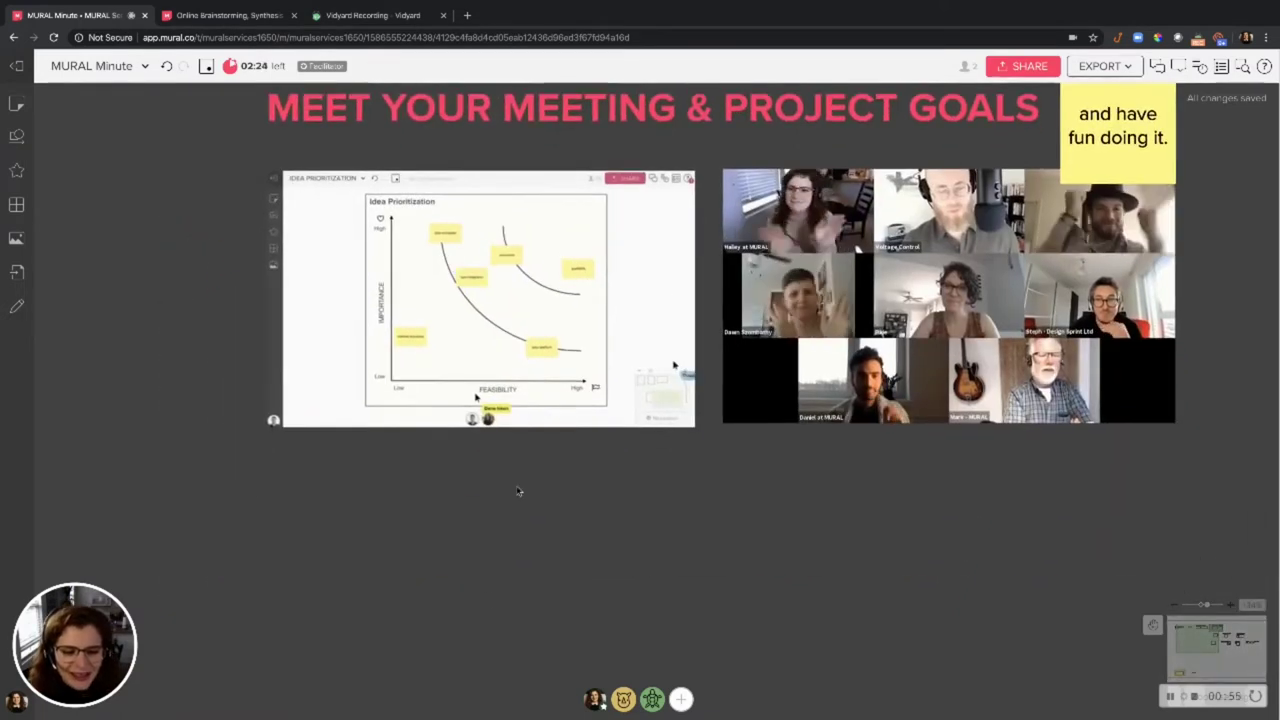
scroll(528, 455, "down", 5)
scroll(550, 380, "down", 5)
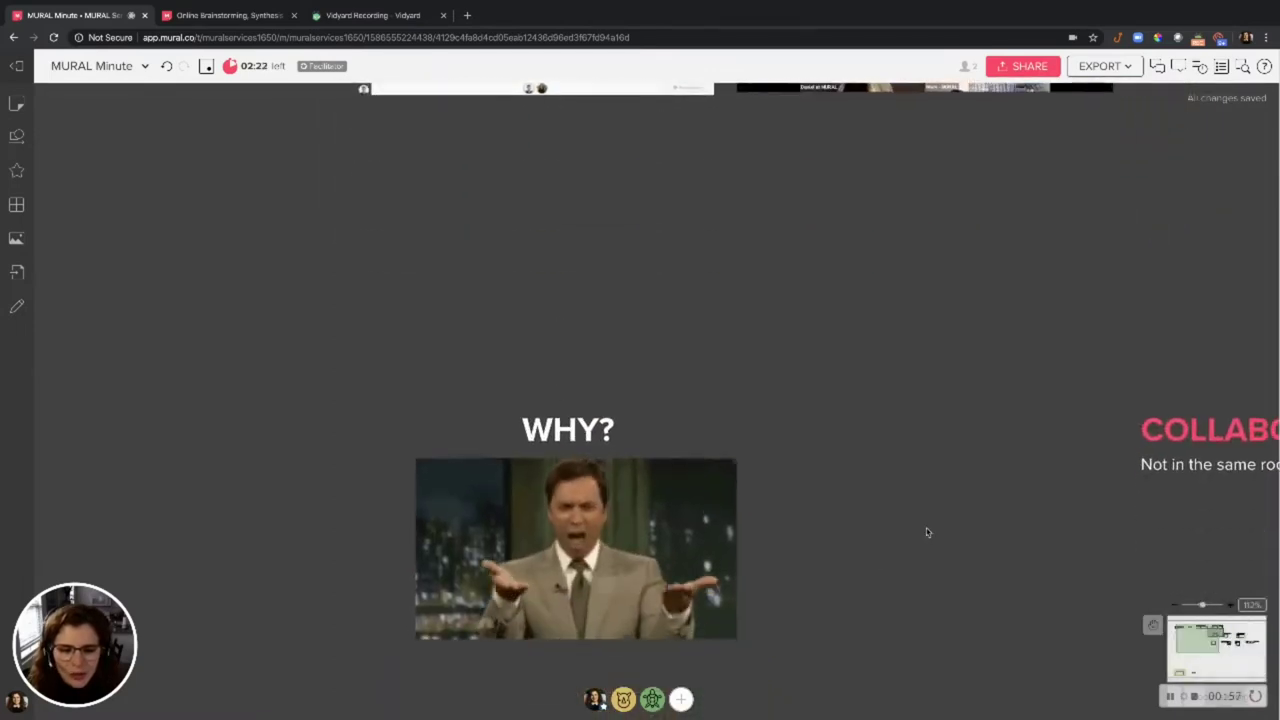
scroll(927, 529, "down", 3)
scroll(920, 490, "up", 4)
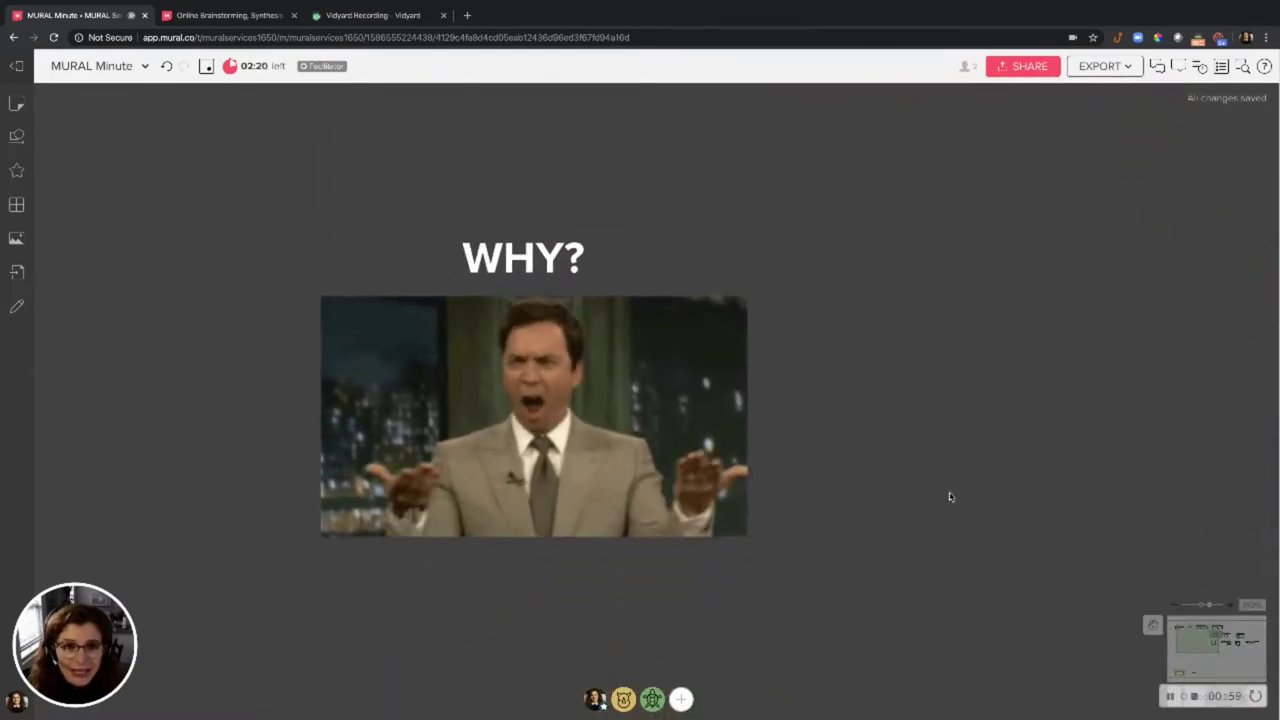
scroll(842, 459, "right", 3)
scroll(842, 459, "right", 8)
scroll(250, 470, "right", 4)
scroll(160, 440, "down", 1)
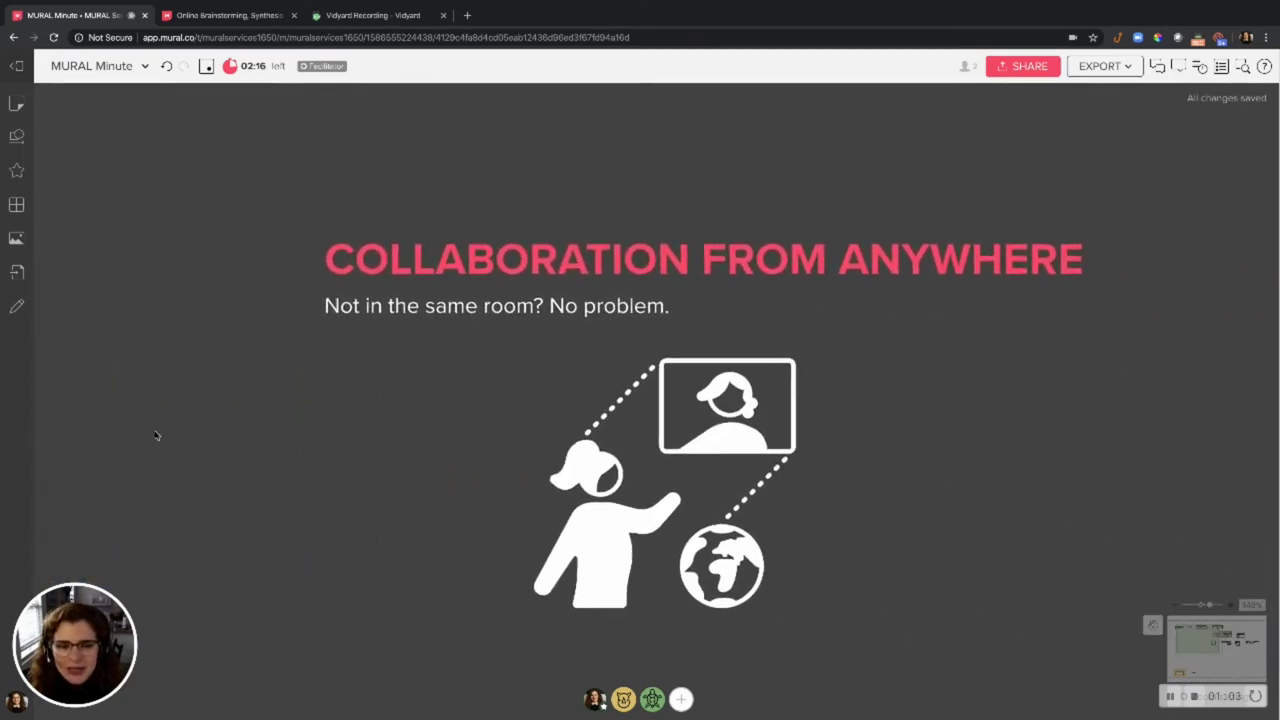
scroll(155, 434, "down", 1)
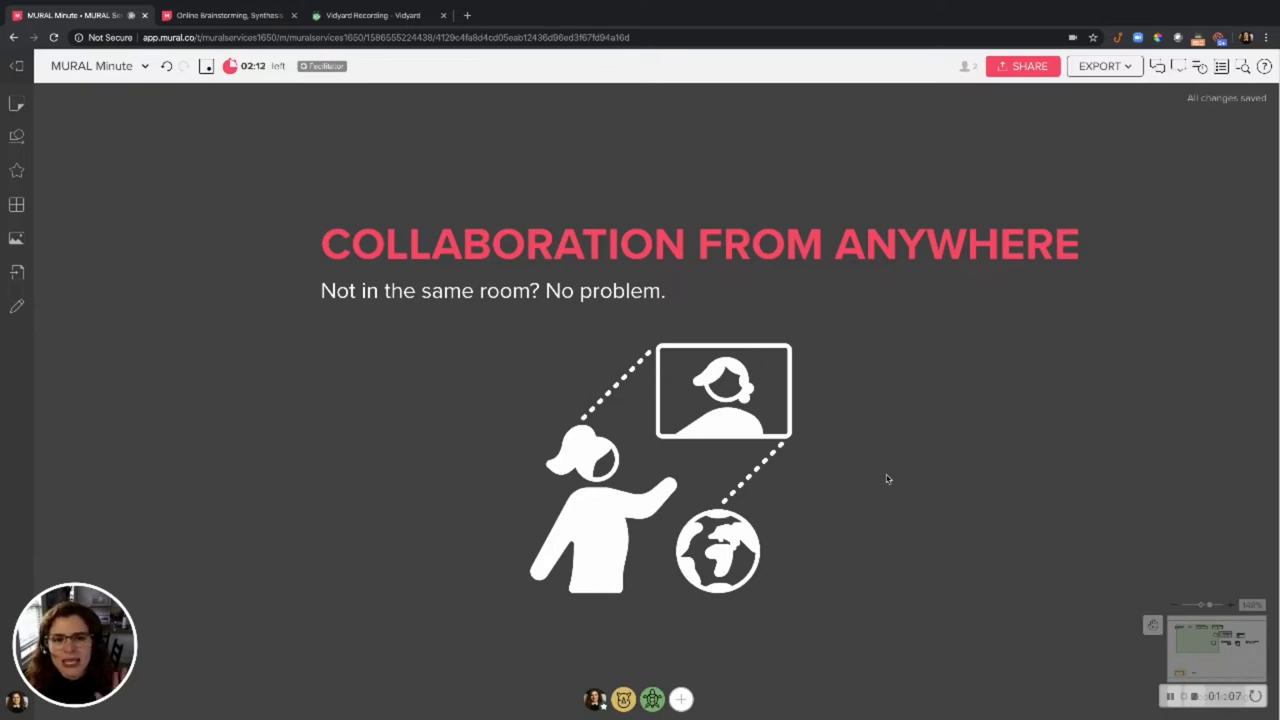
scroll(879, 465, "up", 1)
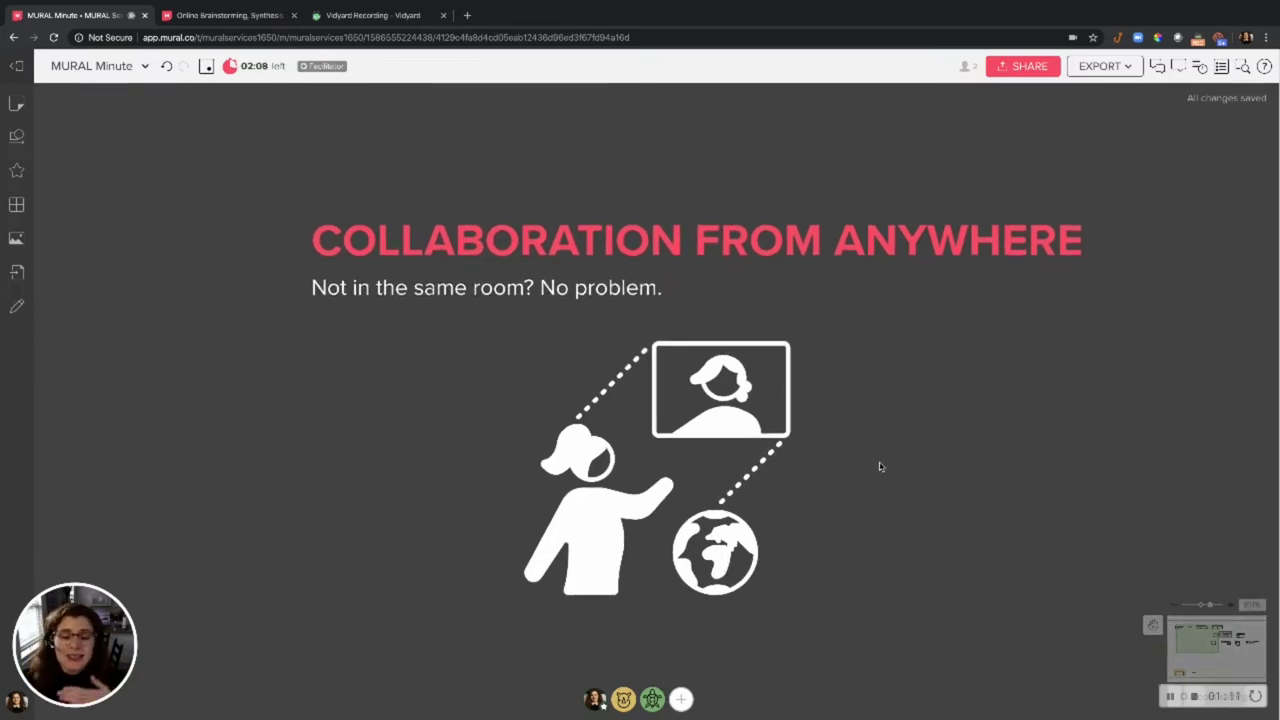
Pan the board to bring the WANTS YOU TO ENJOY THE MEETING section into view.
mouse_move(1125, 426)
left_mouse_down()
mouse_move(456, 402)
mouse_move(199, 371)
left_mouse_up()
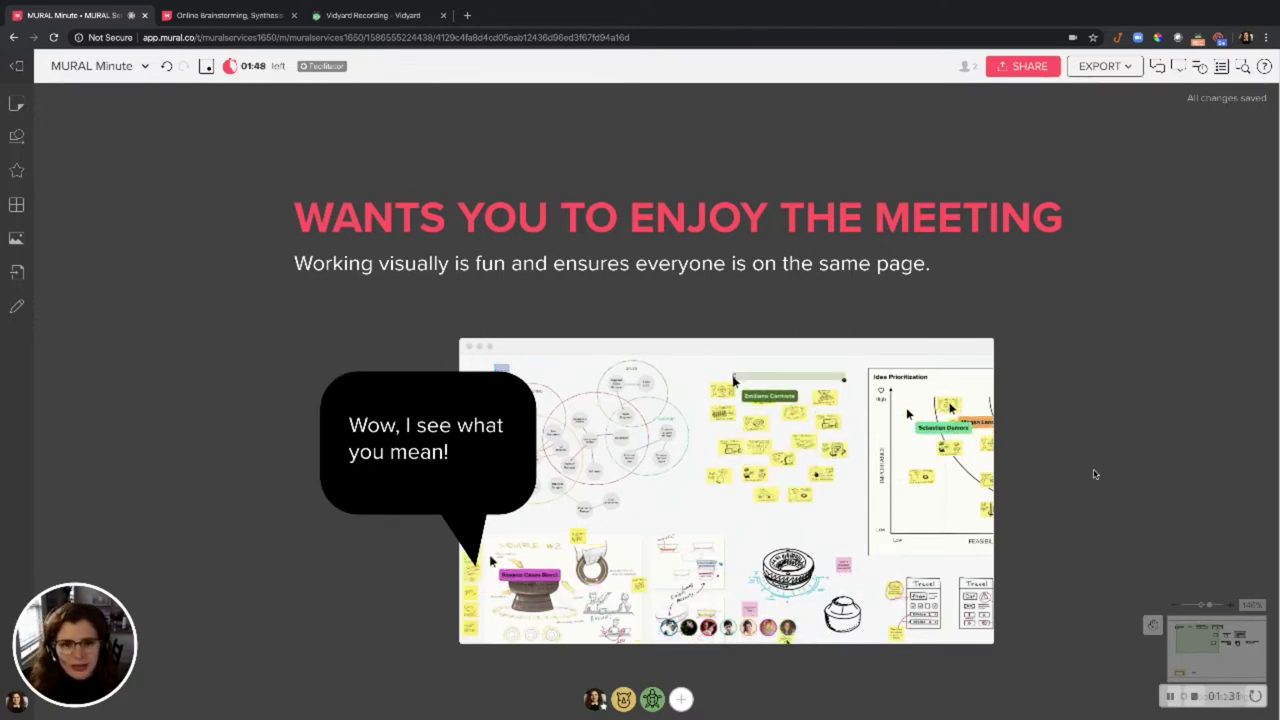
scroll(1094, 474, "down", 2)
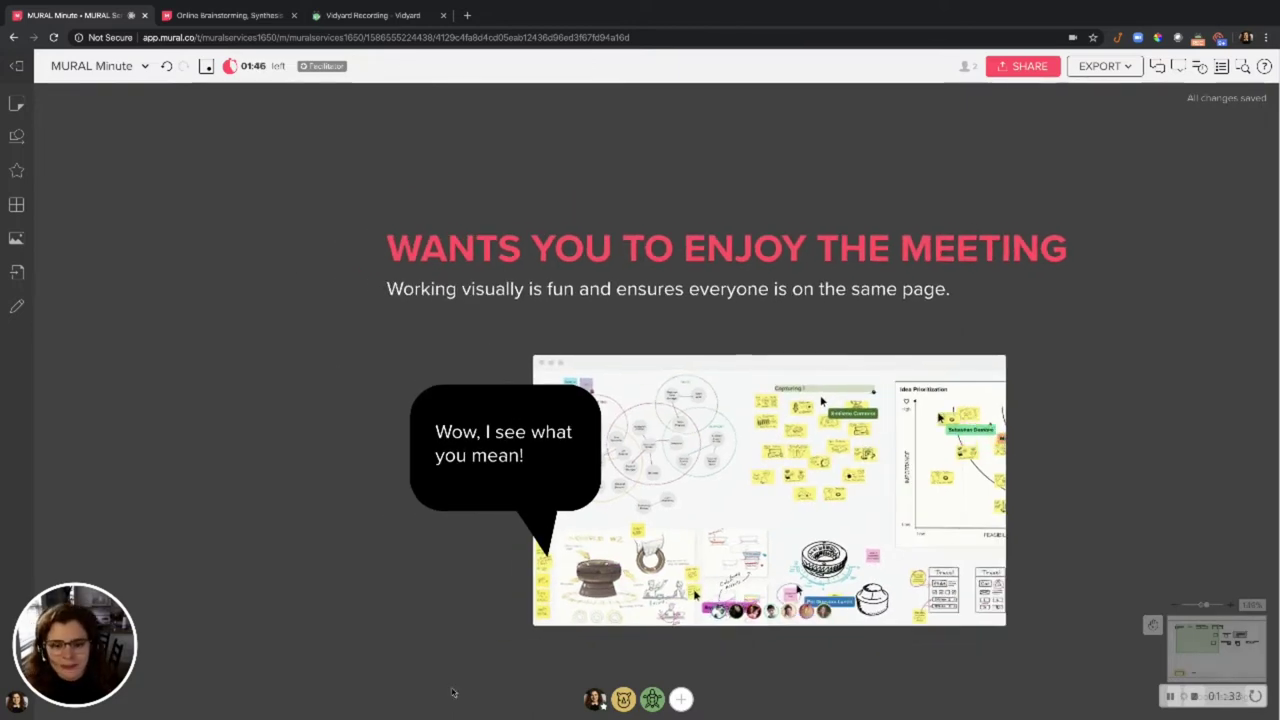
scroll(540, 430, "down", 5)
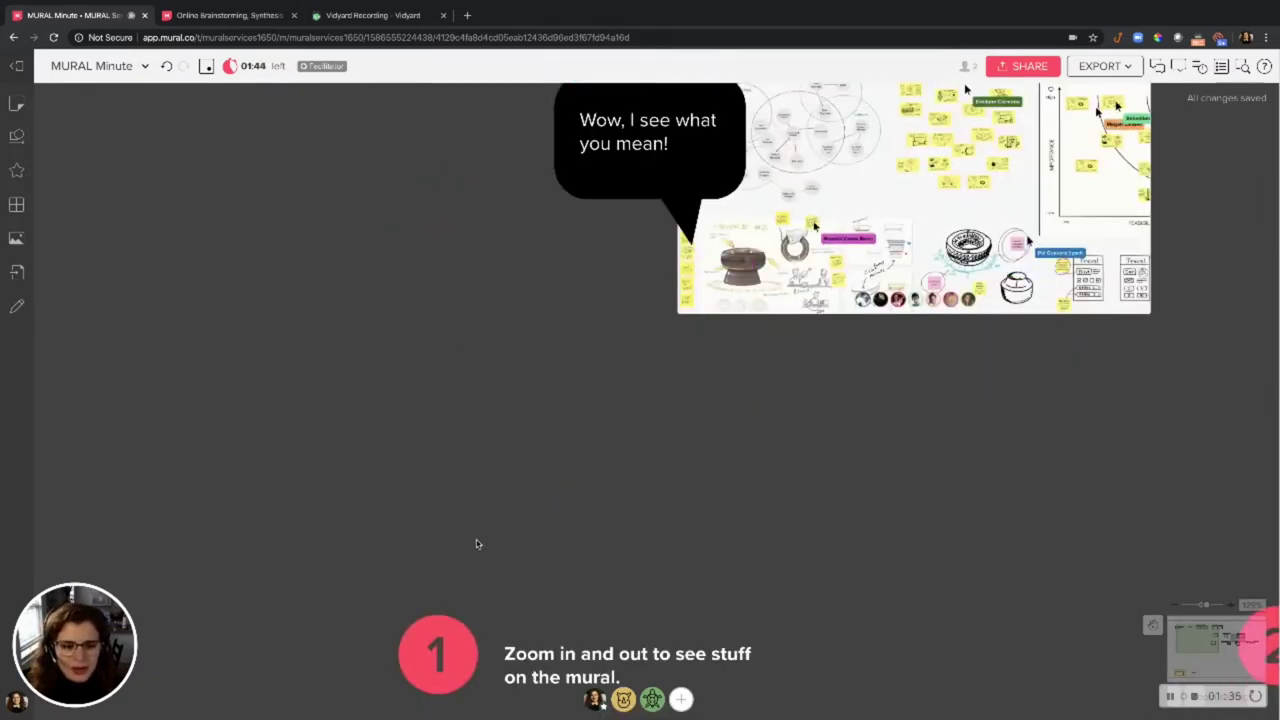
scroll(478, 544, "down", 4)
scroll(248, 360, "up", 5)
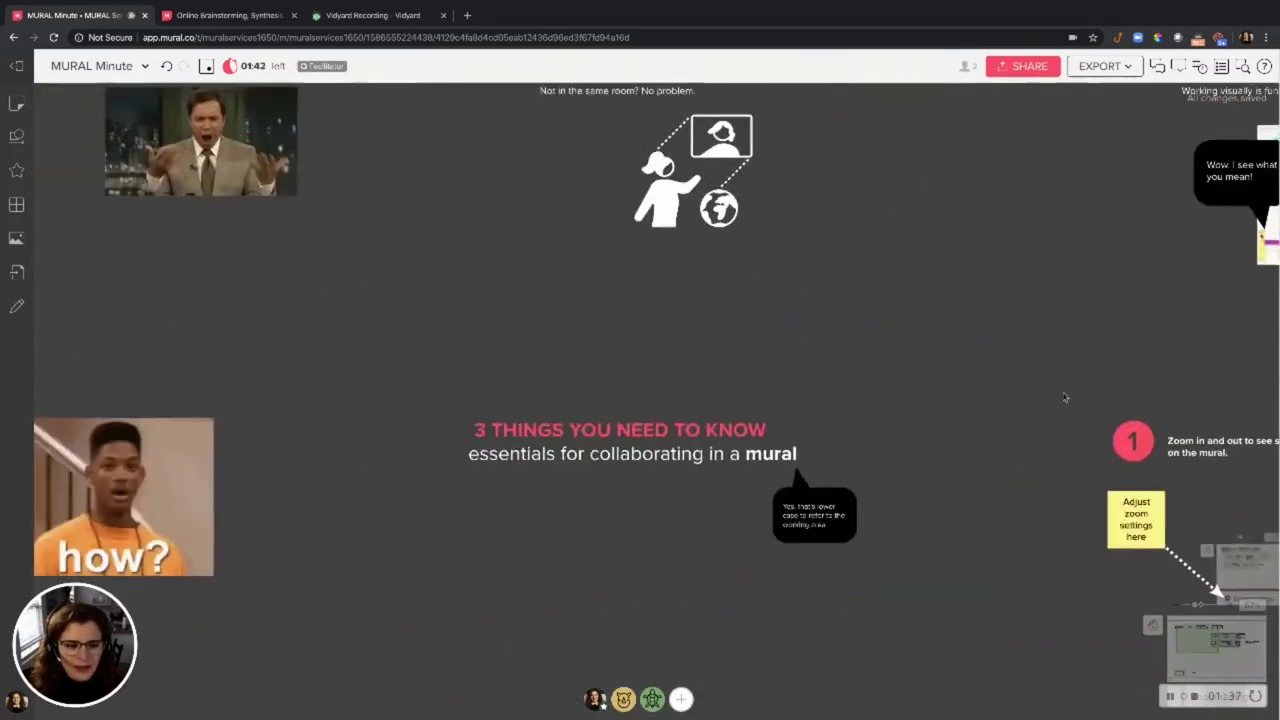
scroll(248, 360, "left", 3)
scroll(640, 420, "up", 3)
scroll(740, 510, "up", 4)
scroll(960, 470, "left", 3)
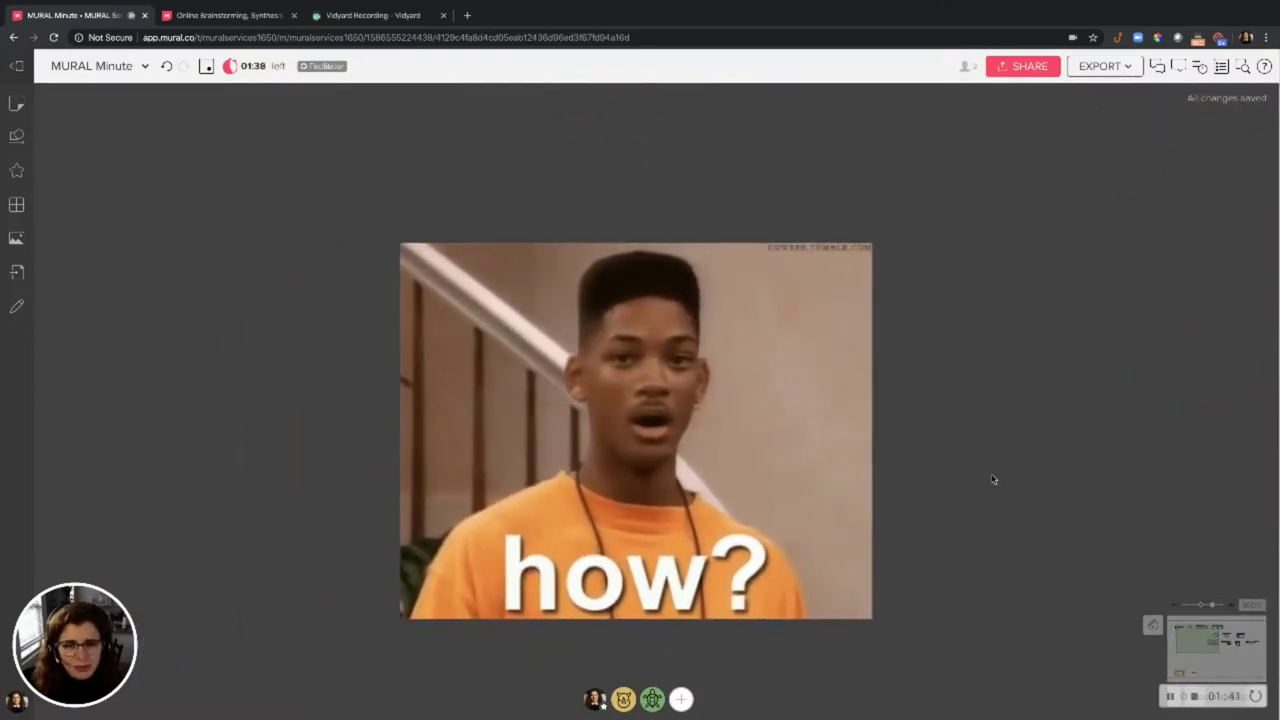
scroll(770, 460, "left", 5)
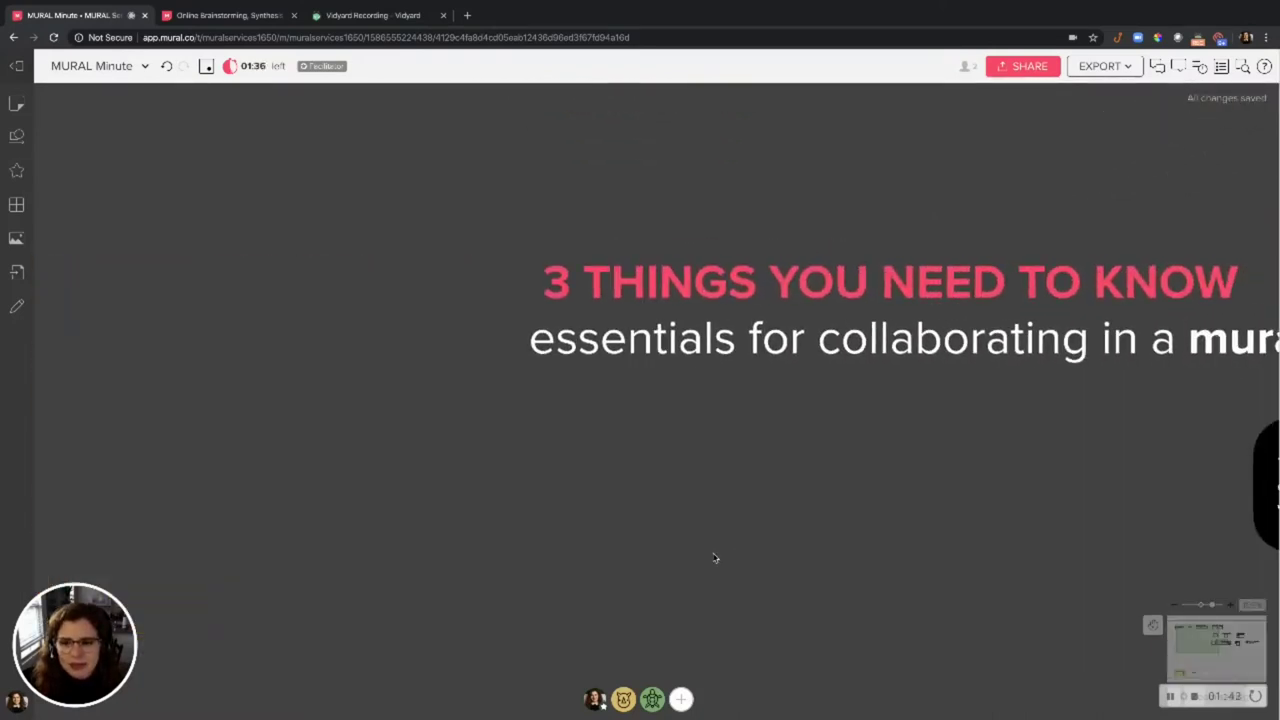
scroll(680, 555, "right", 2)
scroll(405, 559, "right", 3)
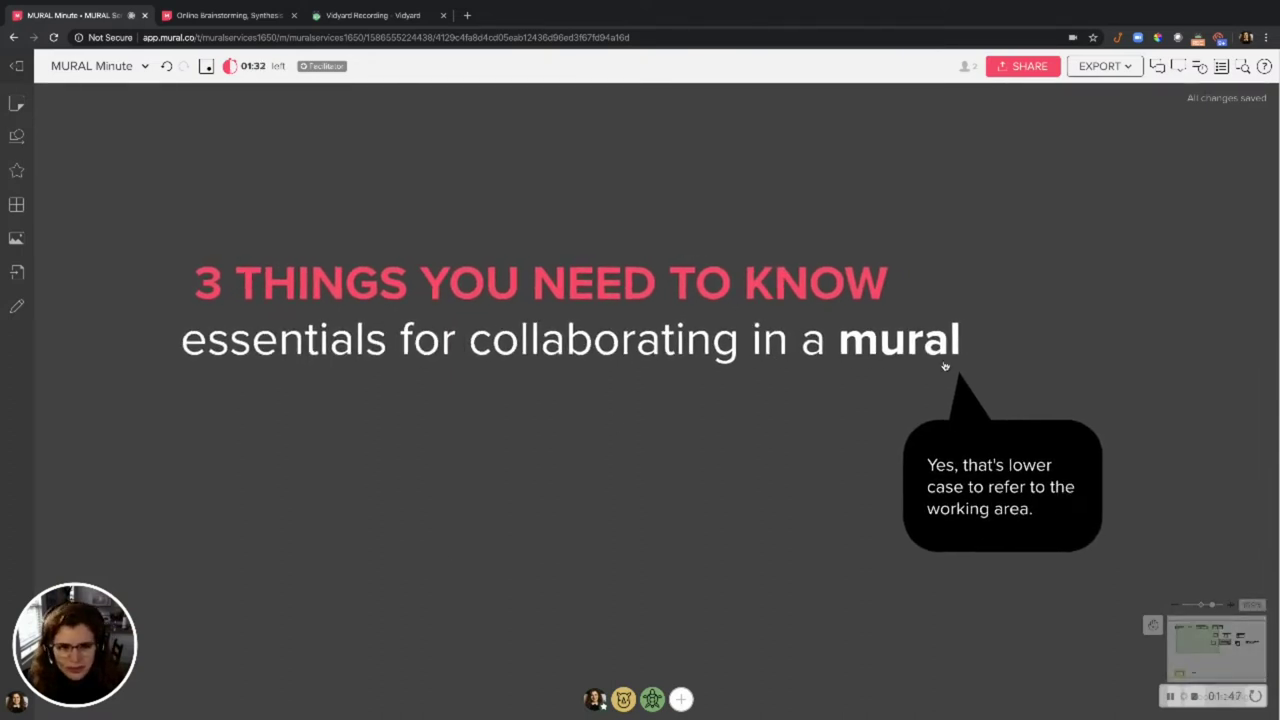
scroll(1130, 290, "right", 5)
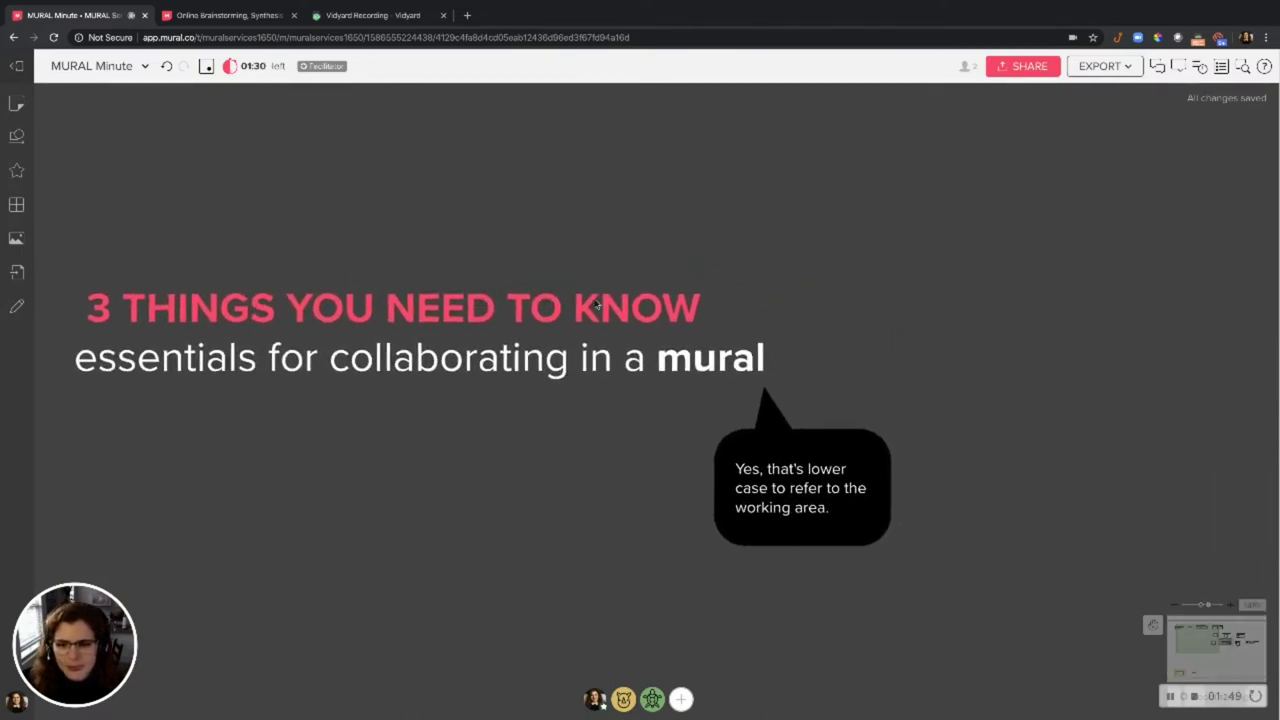
scroll(524, 304, "right", 10)
scroll(900, 450, "right", 3)
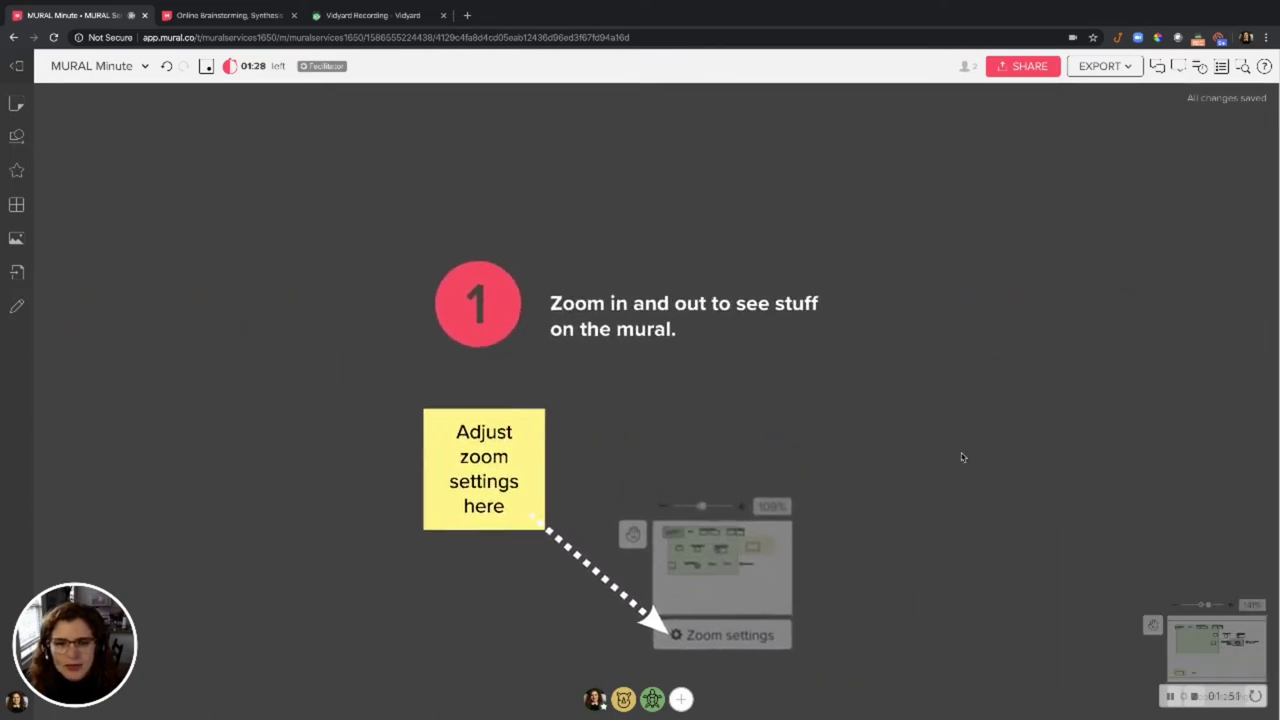
scroll(959, 455, "down", 1)
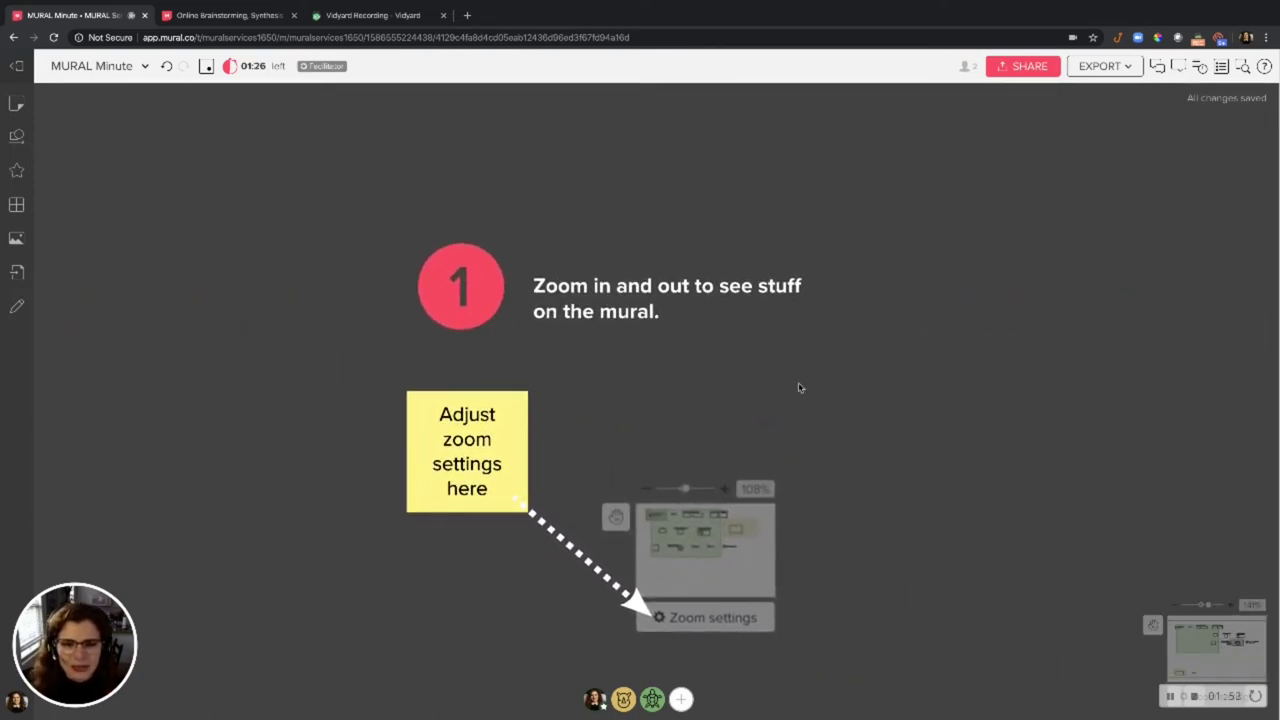
scroll(799, 387, "up", 2)
scroll(799, 387, "down", 8)
scroll(799, 387, "down", 4)
scroll(795, 383, "down", 8)
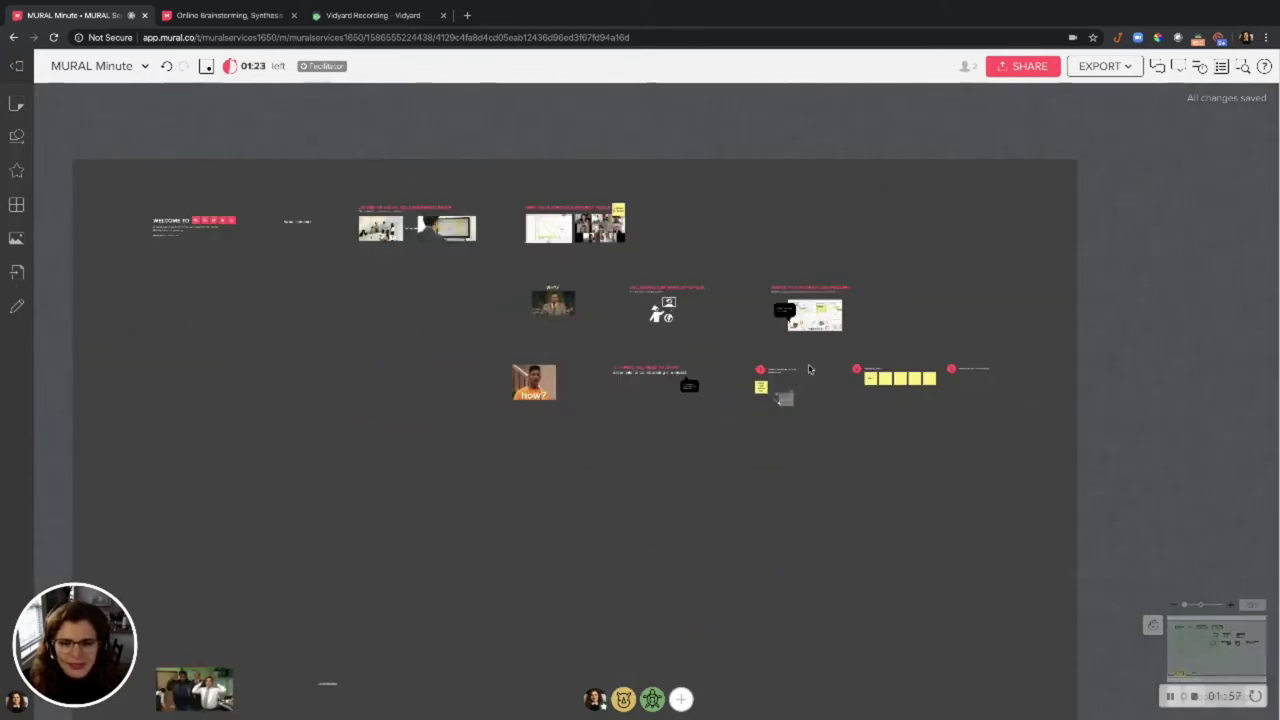
scroll(800, 368, "up", 3)
scroll(800, 368, "up", 3)
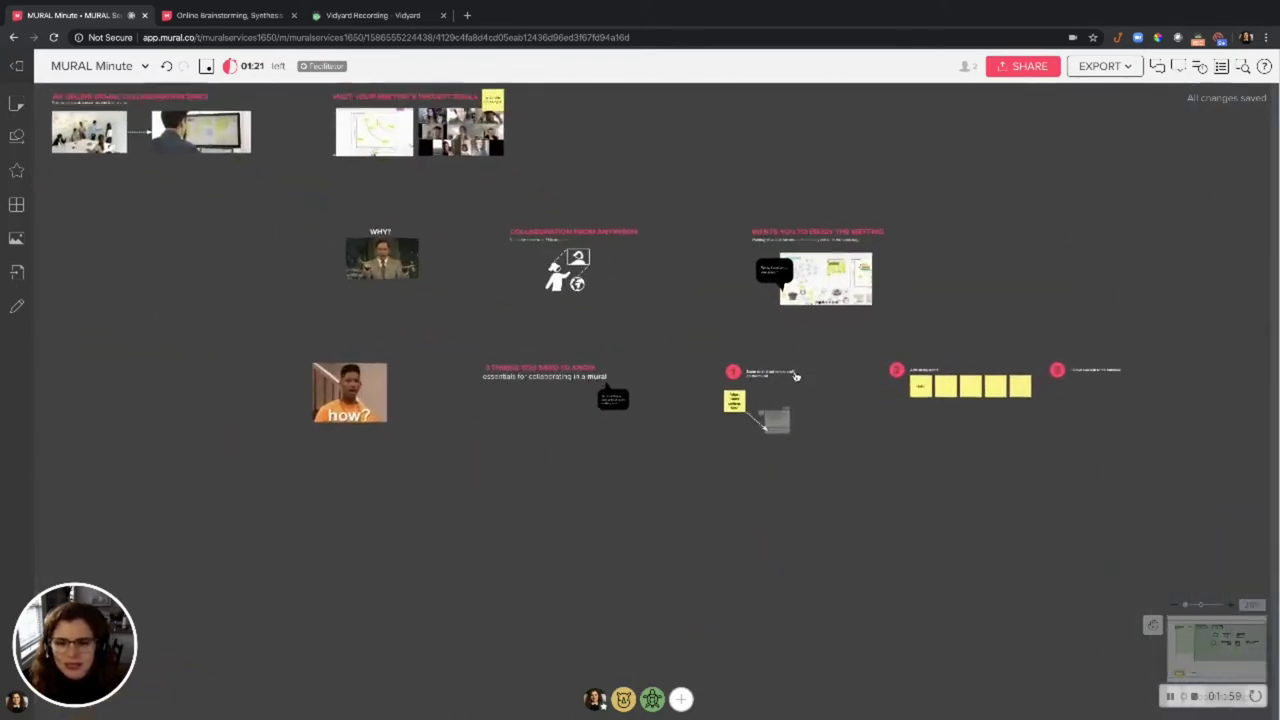
scroll(800, 368, "up", 2)
scroll(796, 375, "up", 3)
scroll(796, 375, "up", 3)
scroll(820, 365, "up", 1)
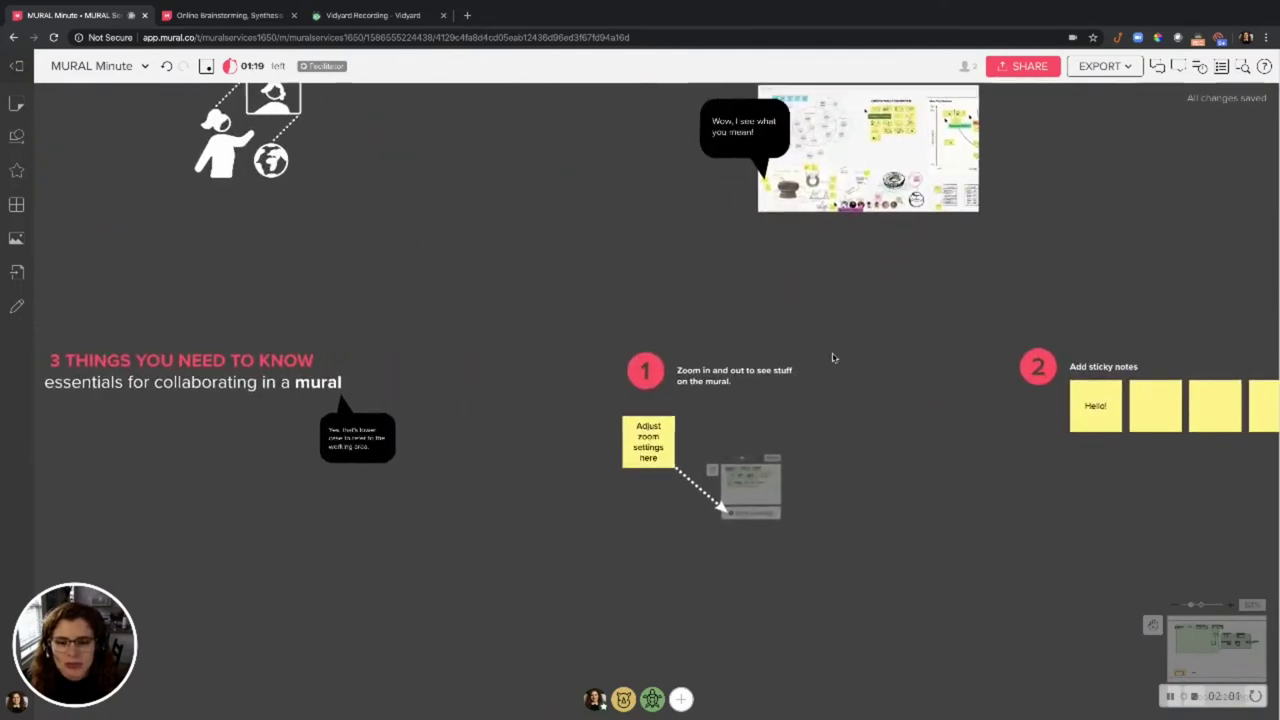
scroll(833, 357, "up", 2)
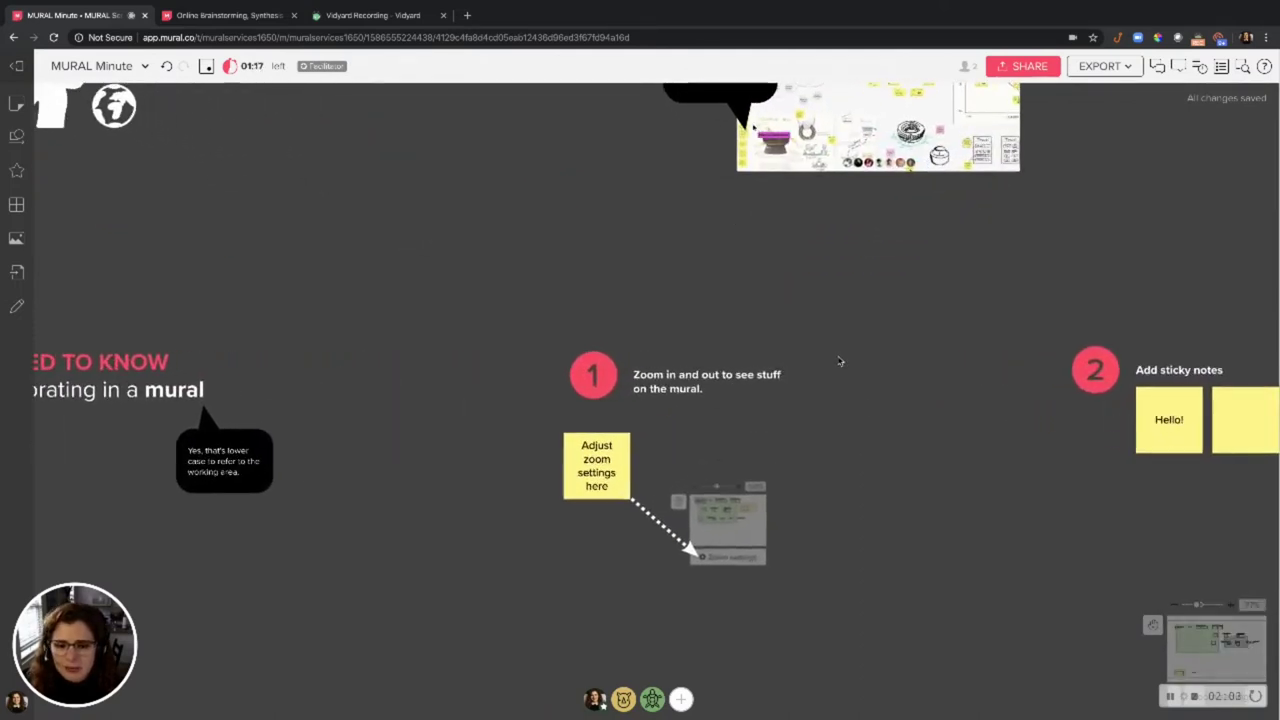
scroll(838, 356, "up", 3)
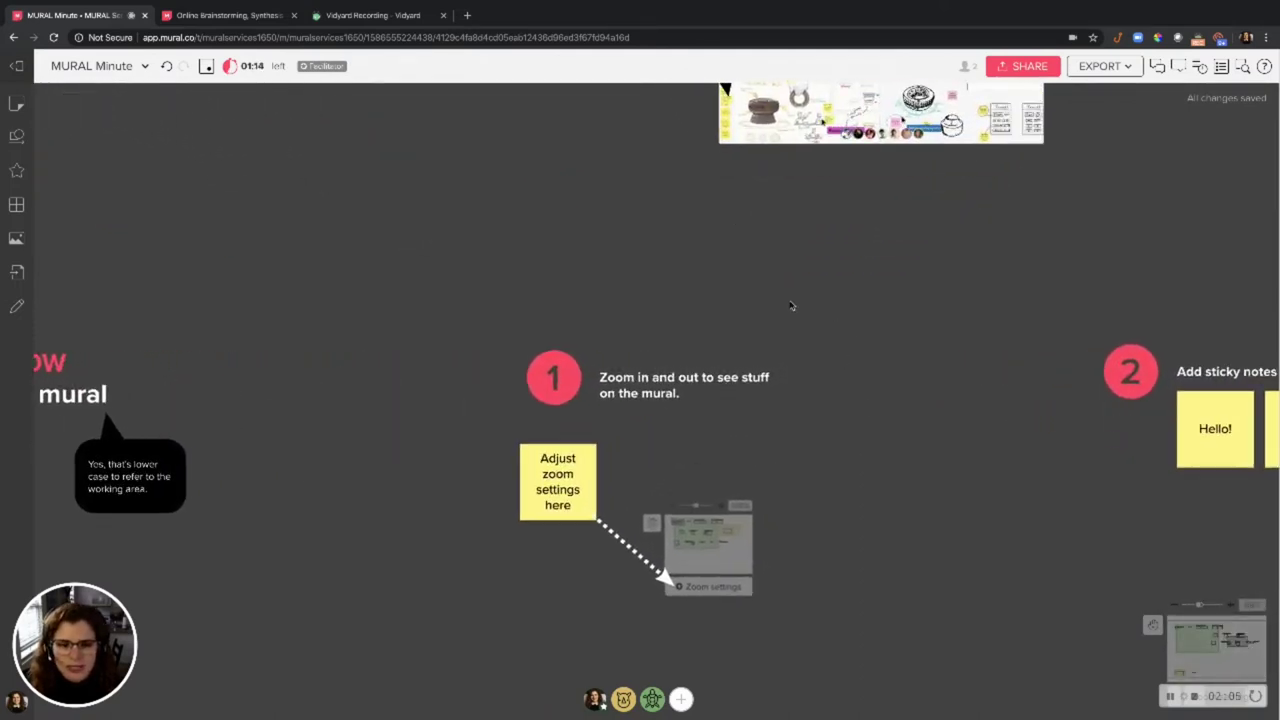
Pan the board to centre the step 2 'Add sticky notes' row.
left_click_drag(820, 310, 788, 306)
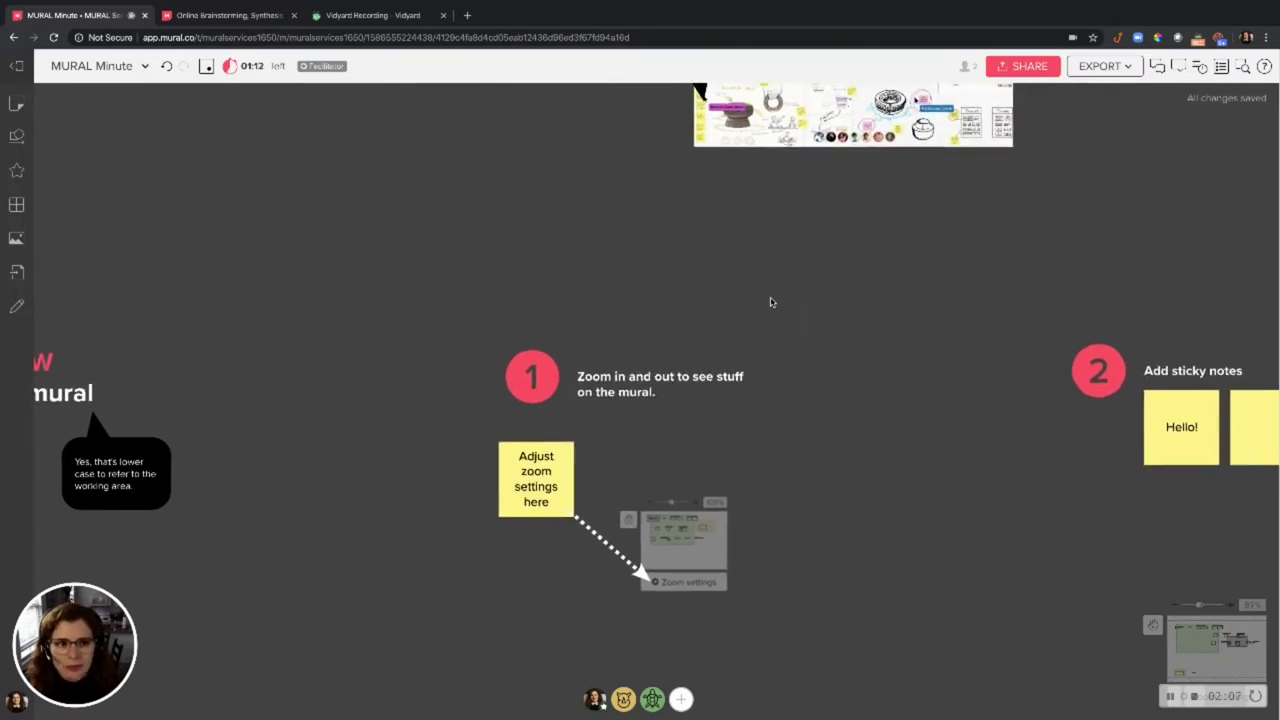
scroll(770, 302, "up", 2)
scroll(770, 302, "down", 2)
scroll(854, 284, "up", 1)
left_click_drag(854, 284, 386, 286)
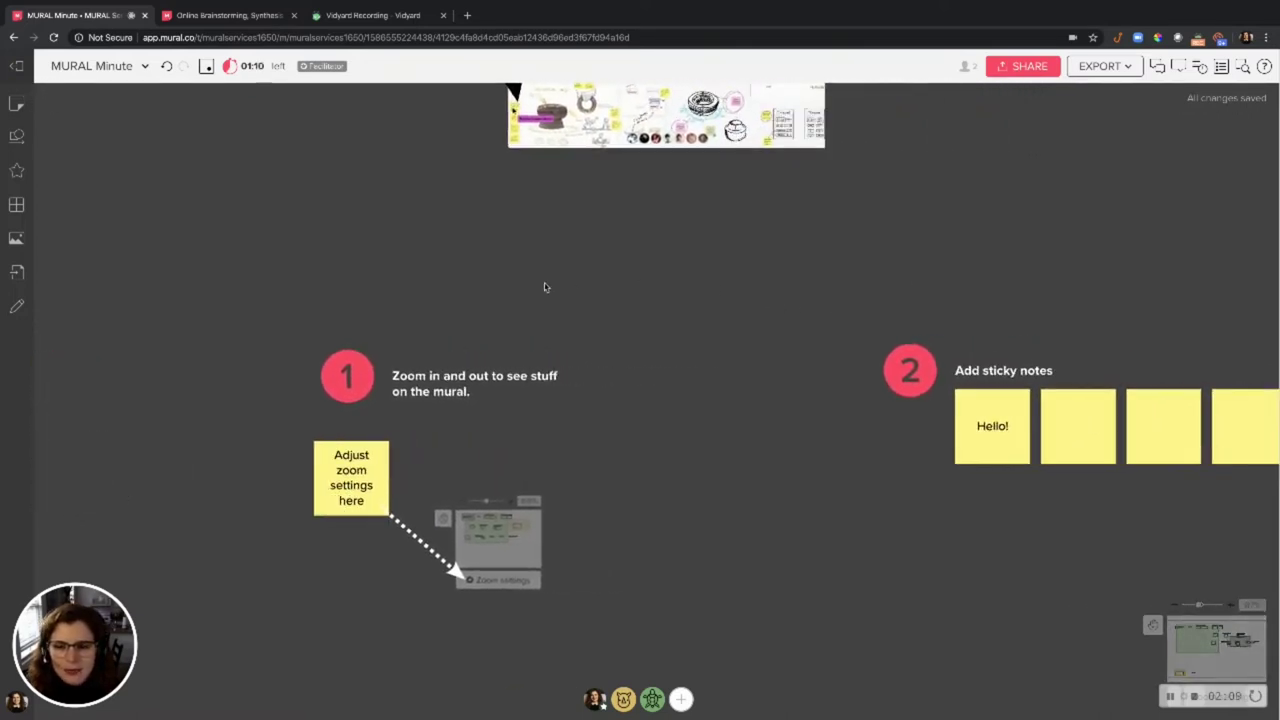
scroll(655, 314, "up", 2)
scroll(655, 314, "up", 2)
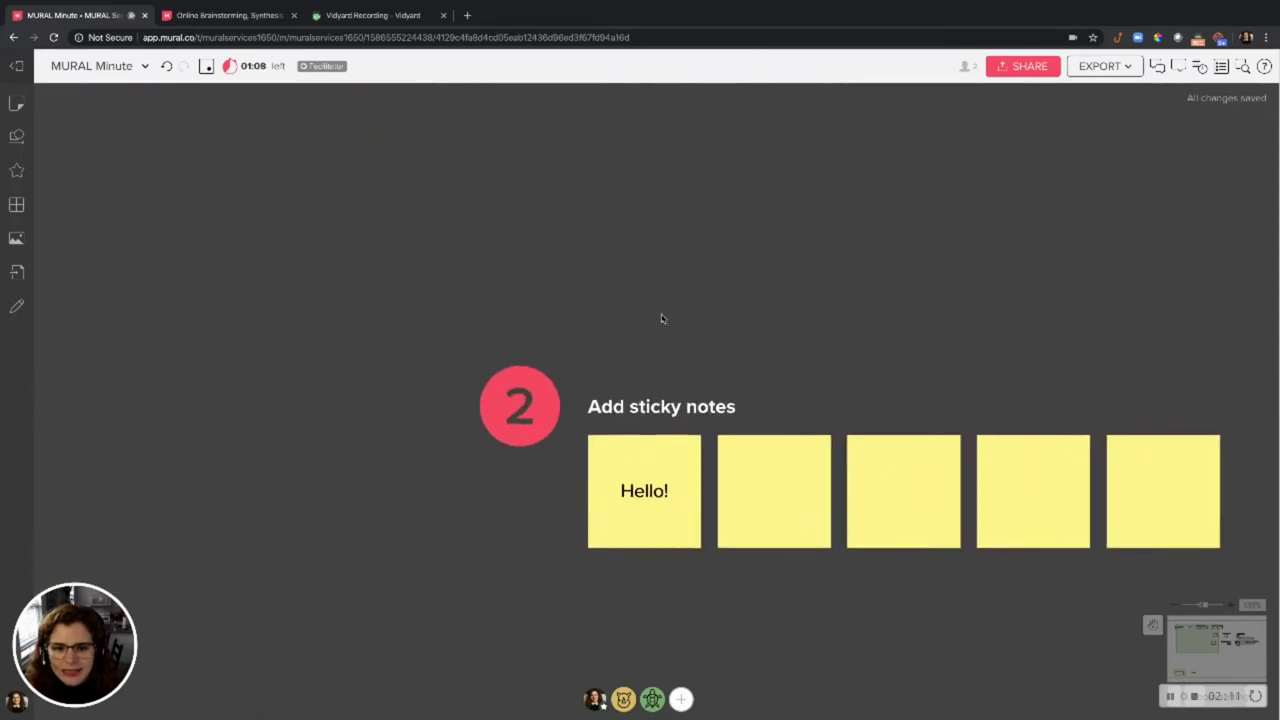
scroll(610, 250, "up", 2)
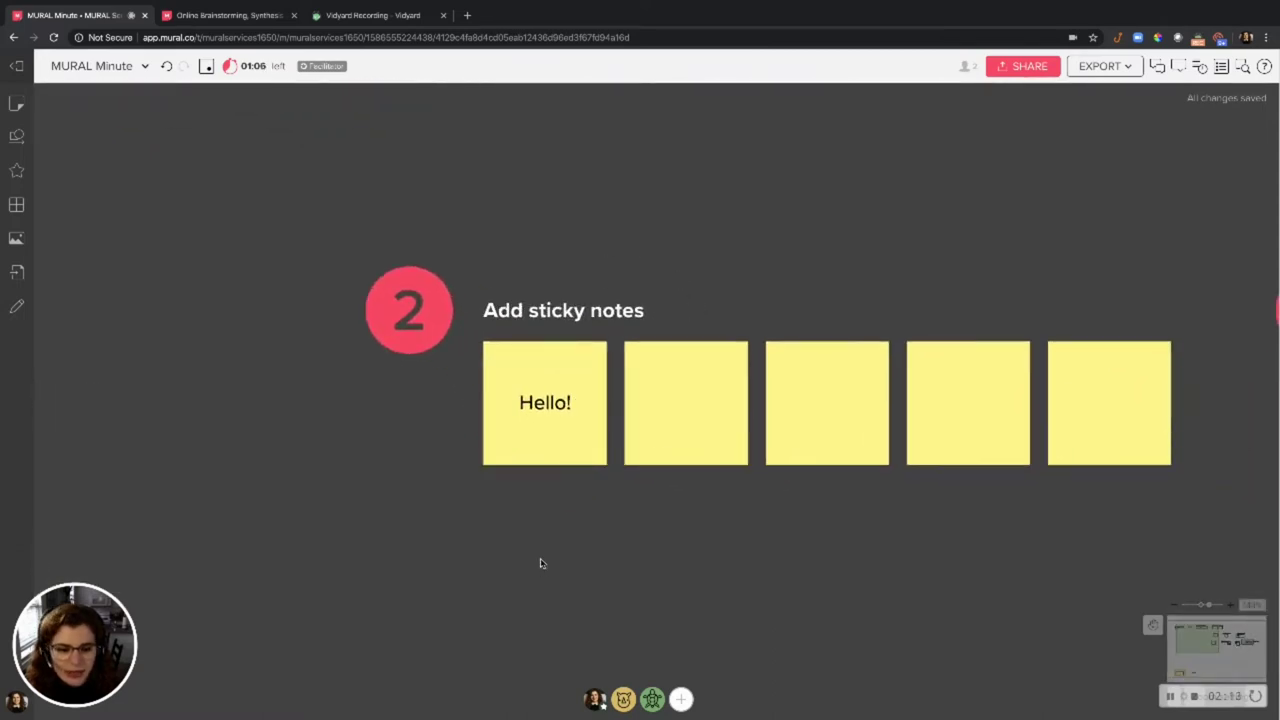
Add a 'Hi' sticky note with two empty notes beside it, then move to the step 3 section.
double_click(768, 213)
type("Hi")
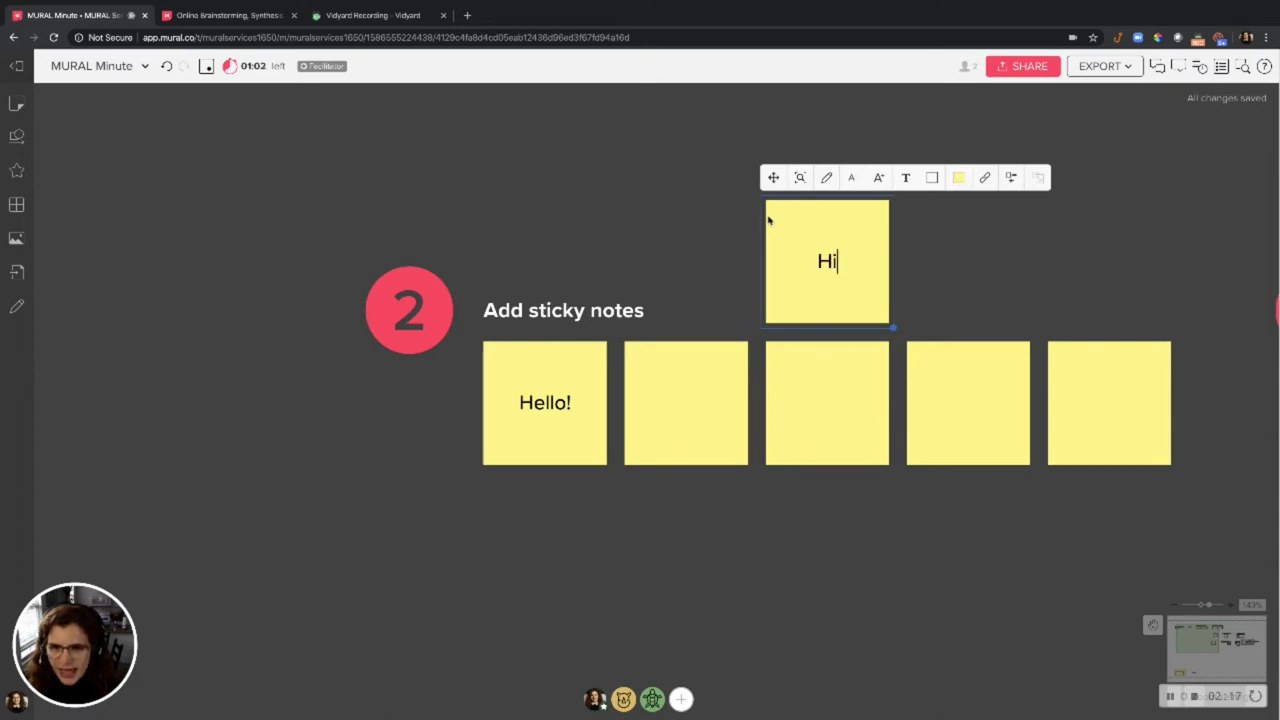
scroll(768, 220, "down", 1)
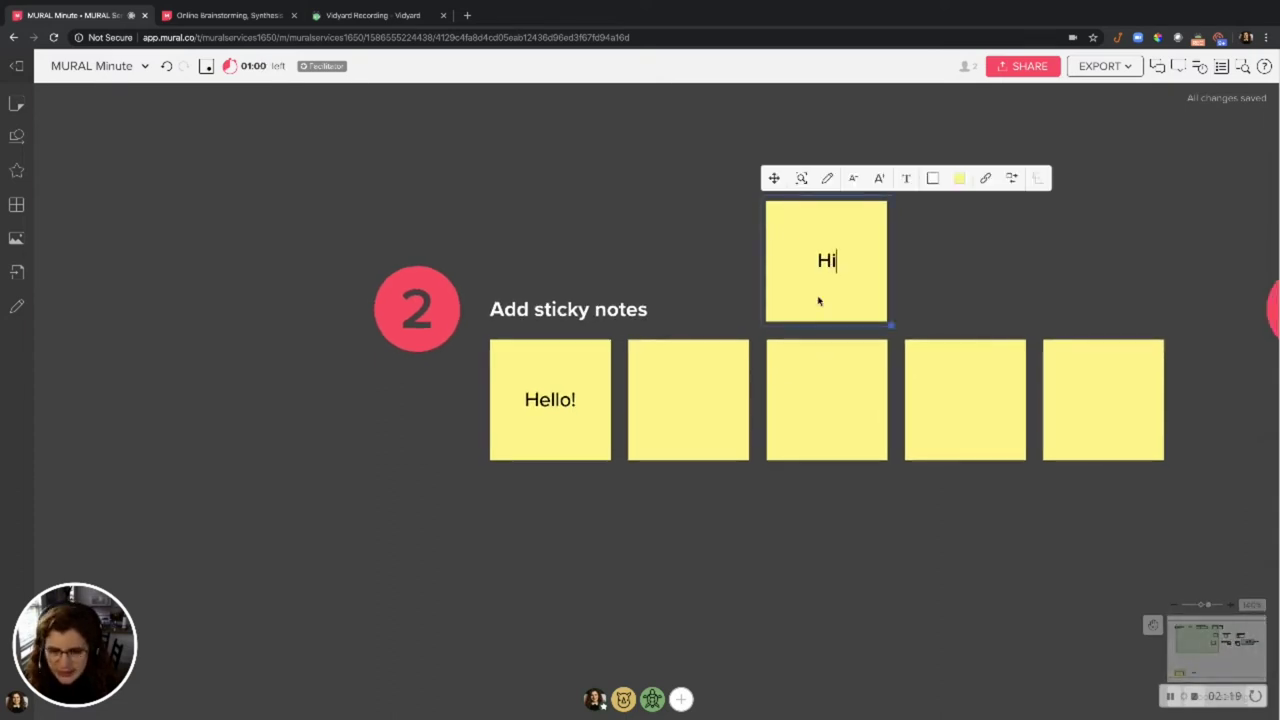
key("Tab")
key("Tab")
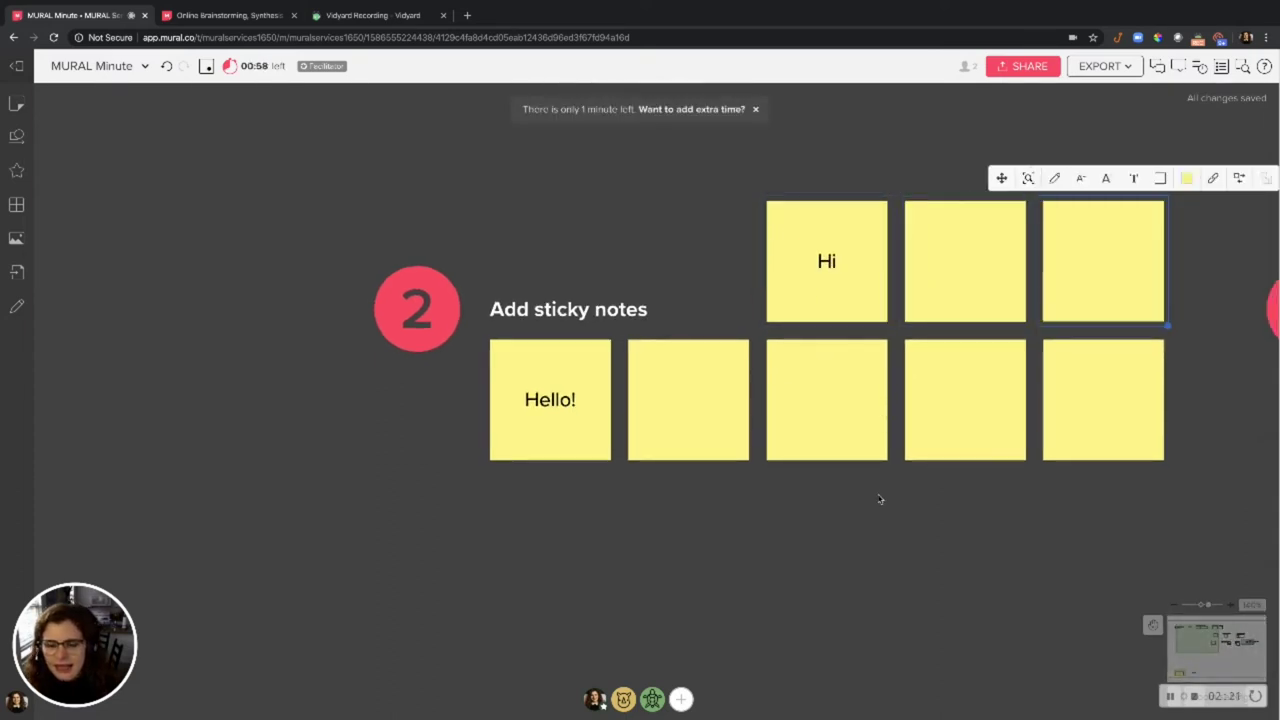
left_click(796, 540)
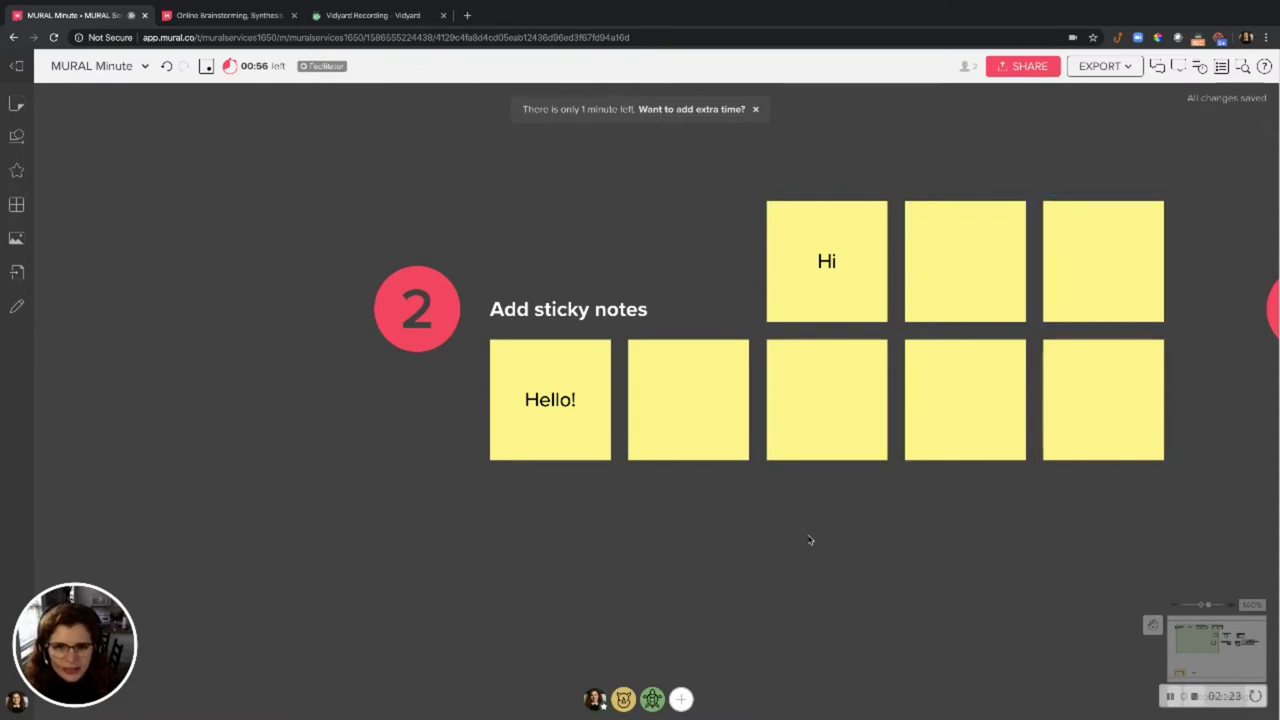
mouse_move(858, 535)
left_mouse_down()
mouse_move(858, 561)
mouse_move(534, 557)
left_mouse_up()
left_click_drag(1150, 557, 827, 548)
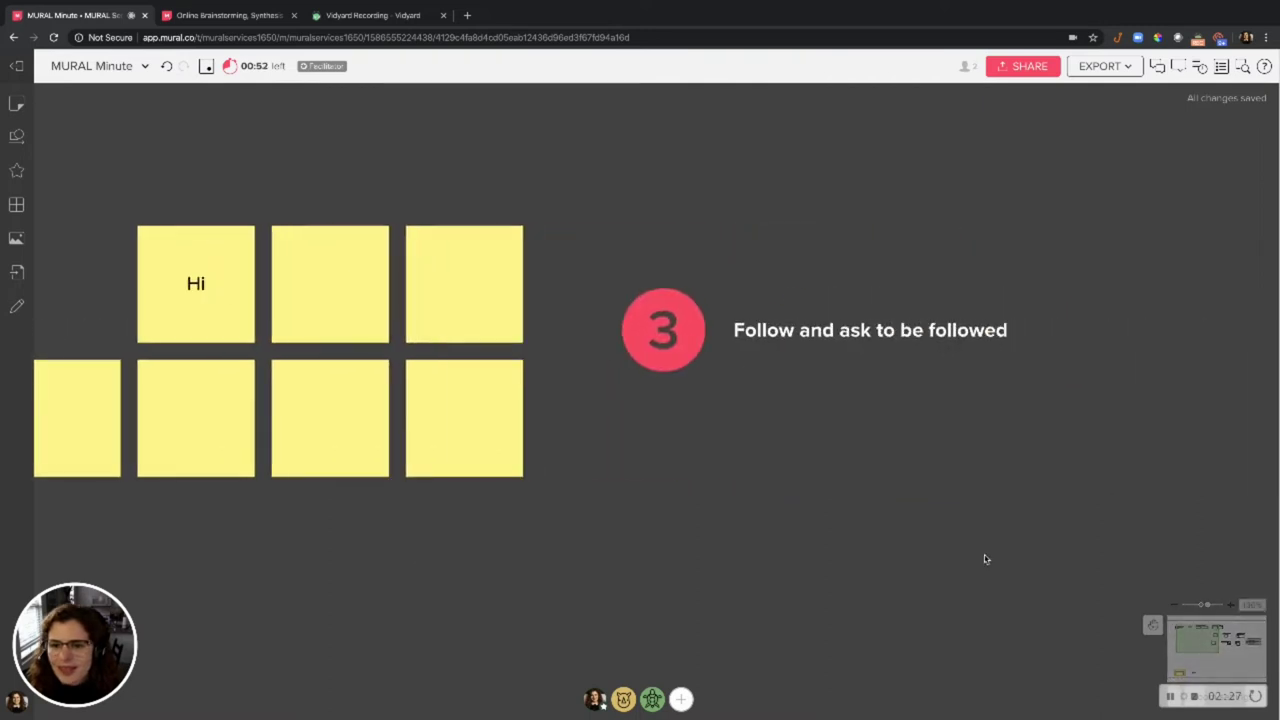
scroll(827, 548, "up", 2)
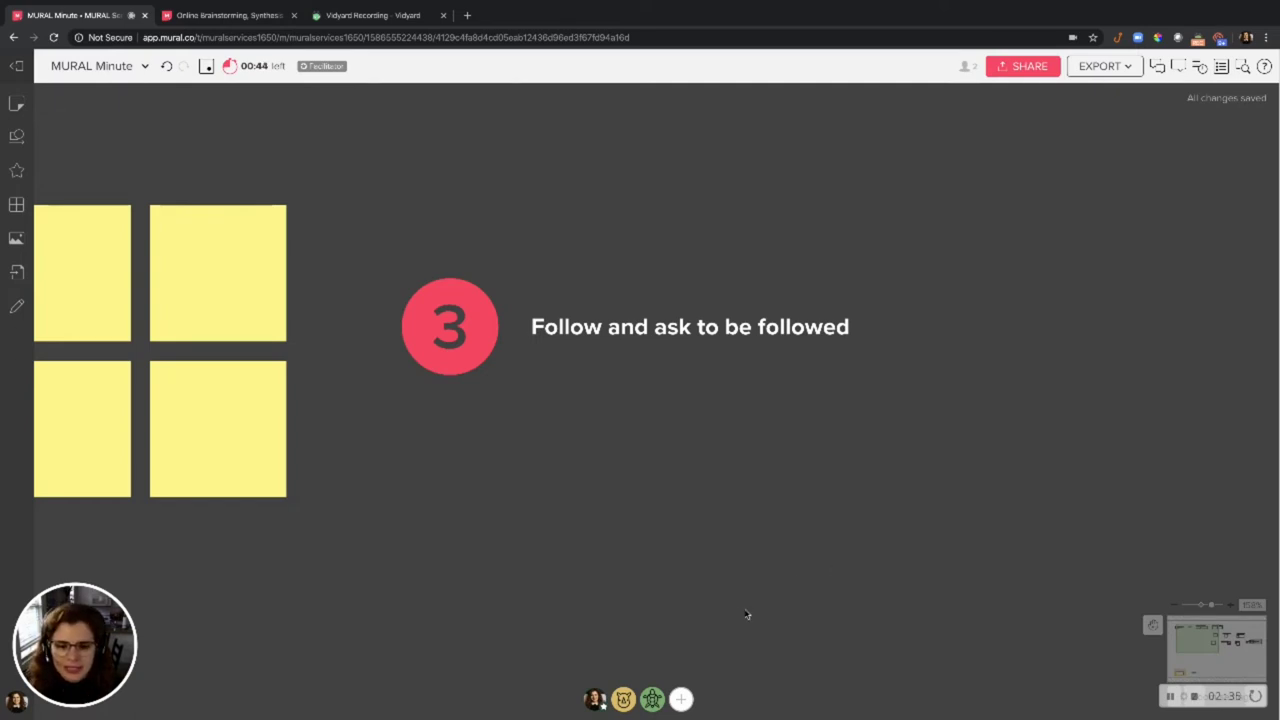
Ask everyone to follow my view, then follow the other collaborator to their animated GIF.
left_click(595, 699)
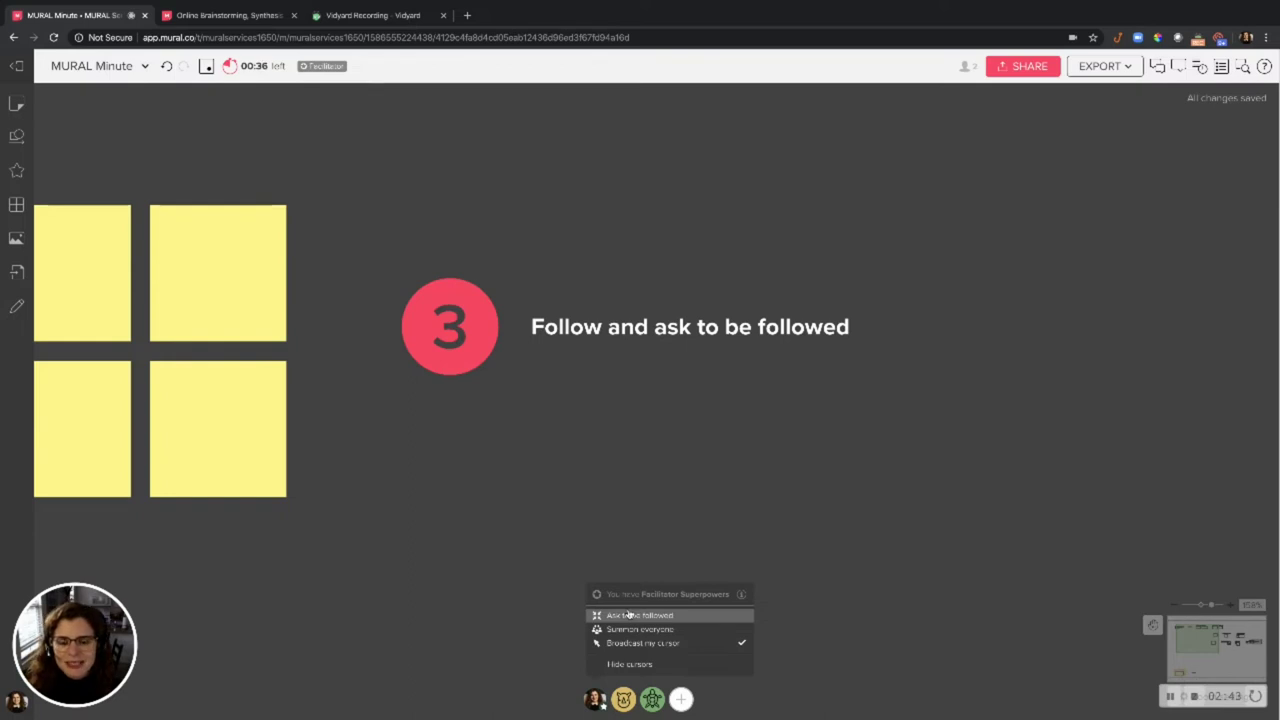
left_click(628, 614)
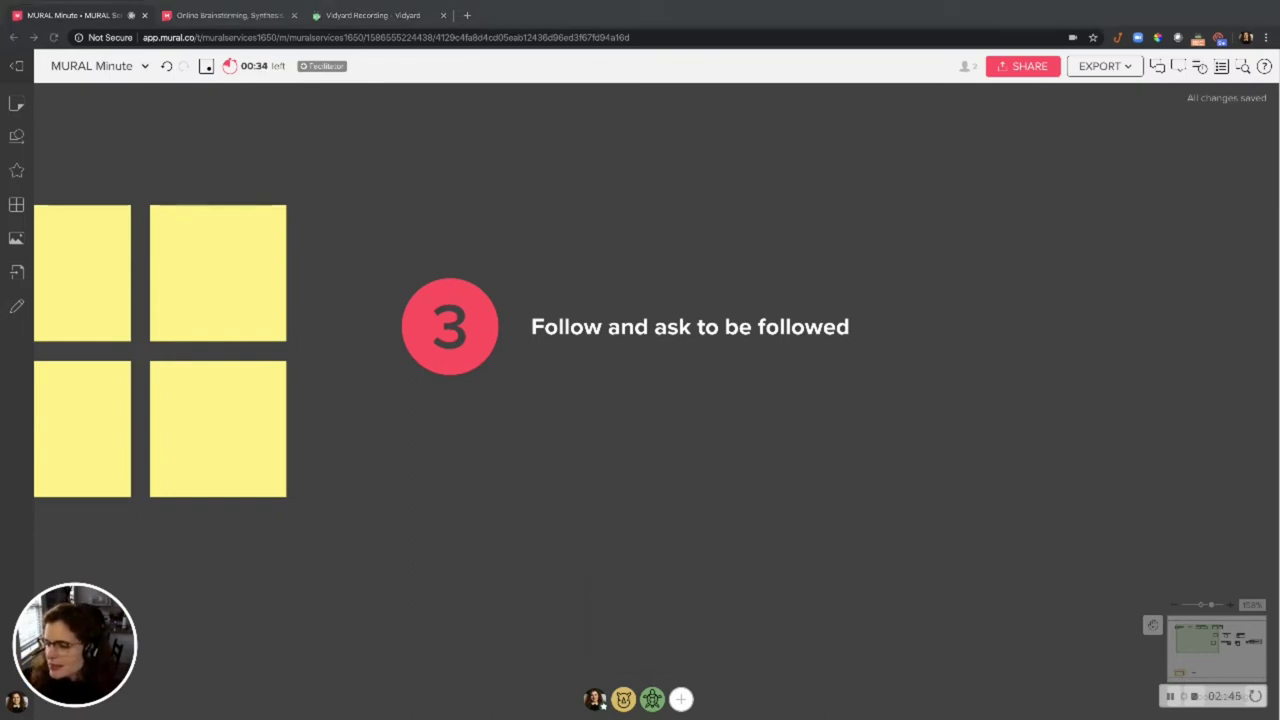
mouse_move(623, 699)
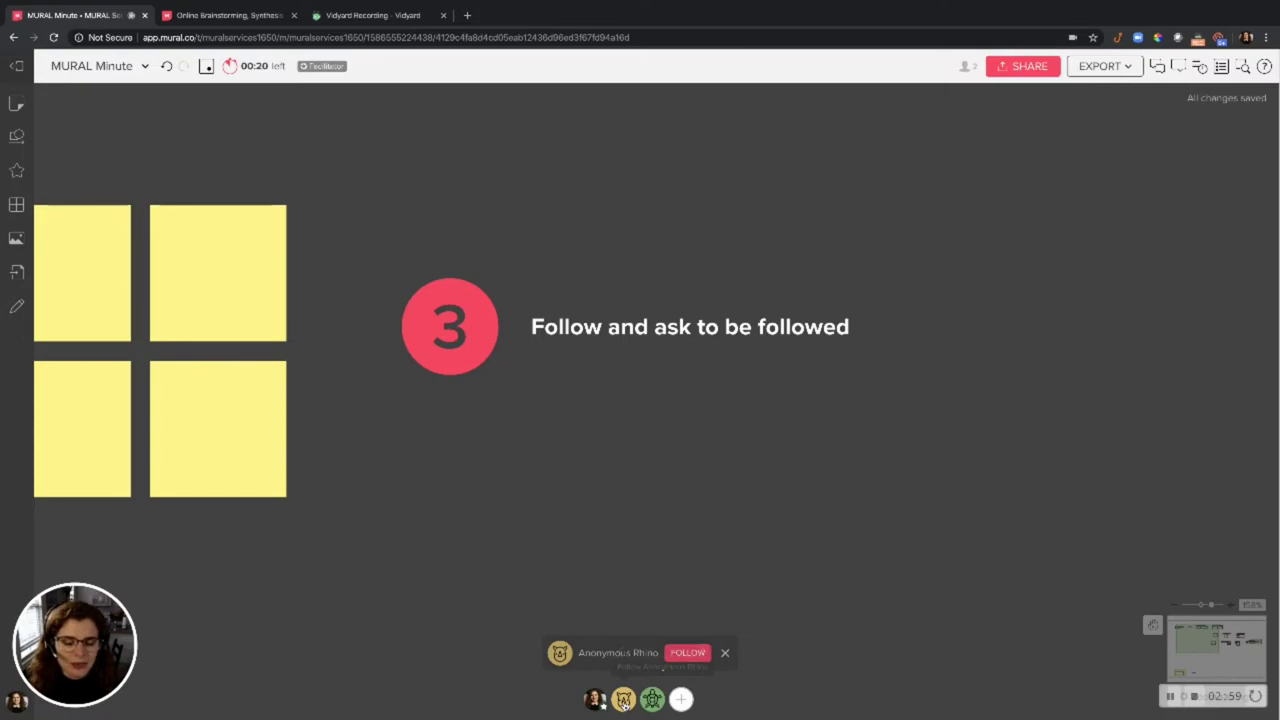
left_click(687, 652)
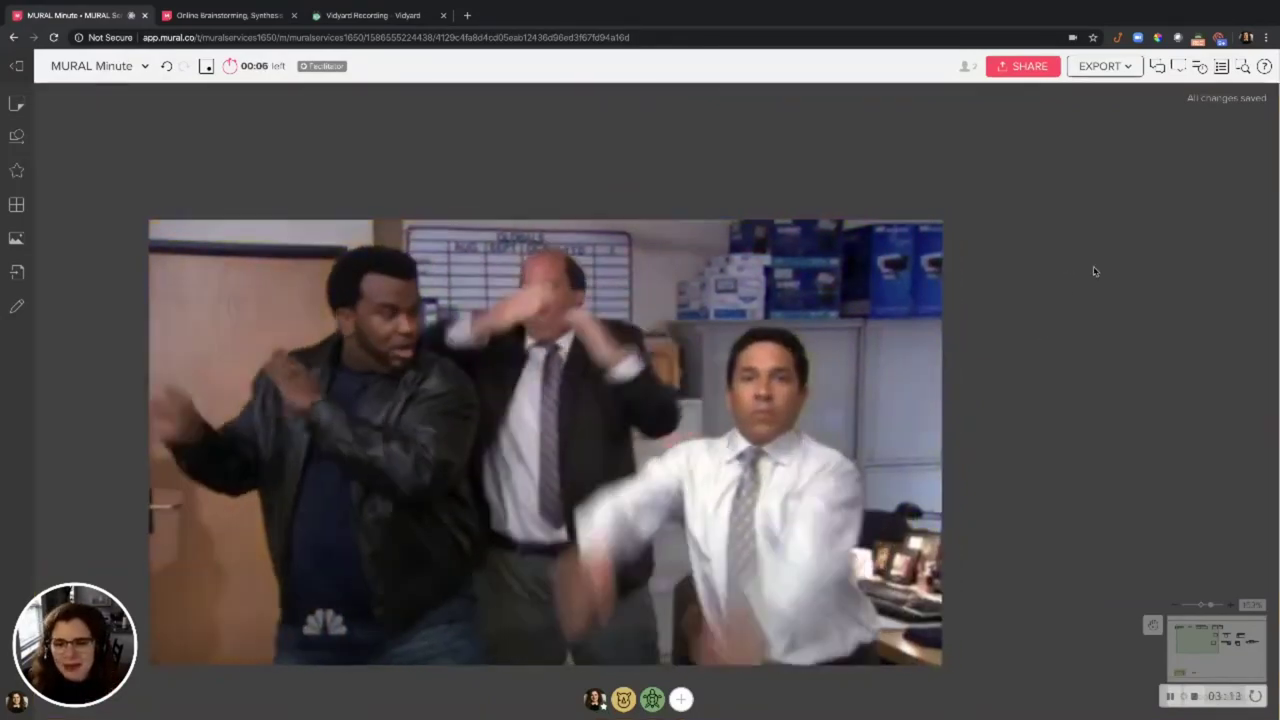
scroll(1086, 272, "right", 10)
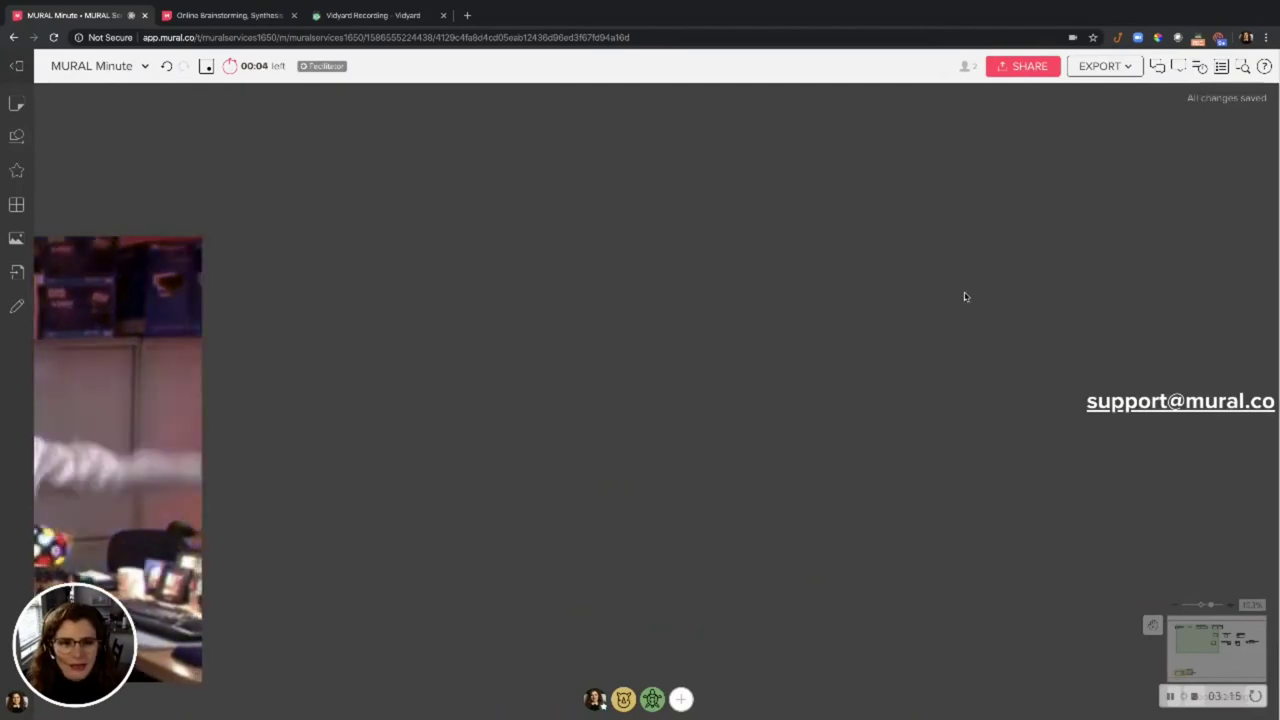
scroll(964, 296, "right", 10)
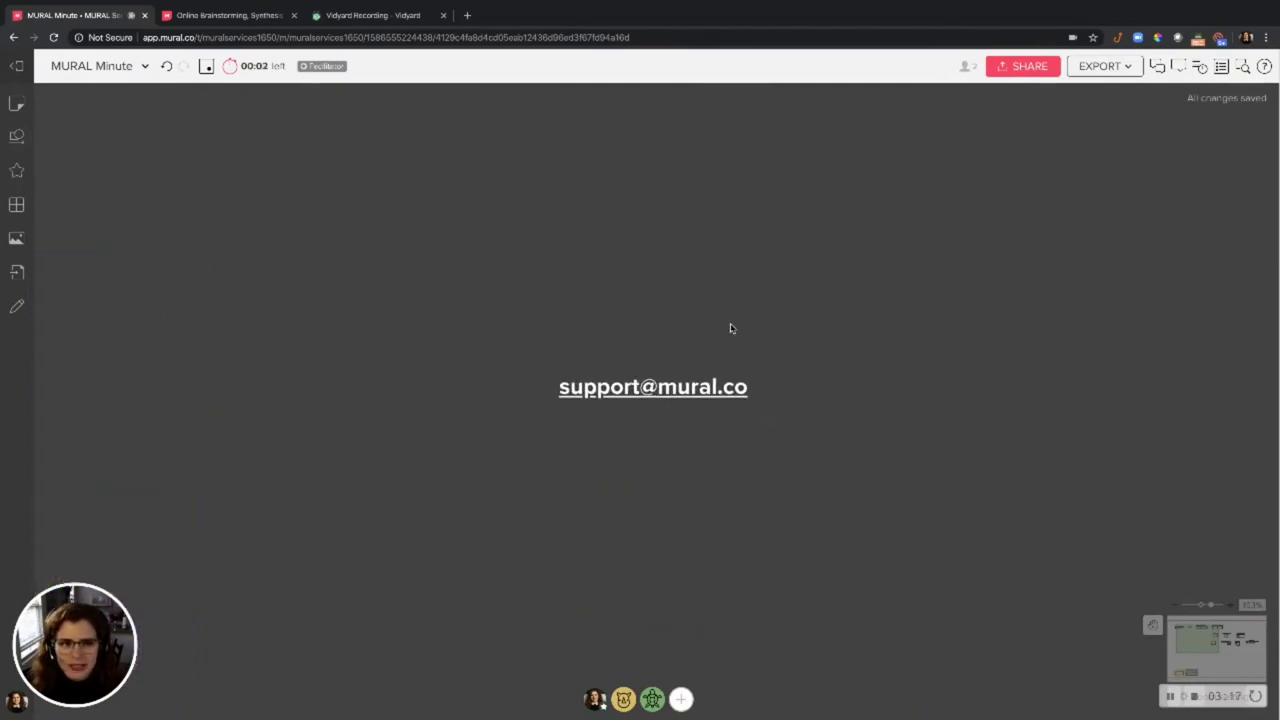
scroll(760, 345, "up", 5)
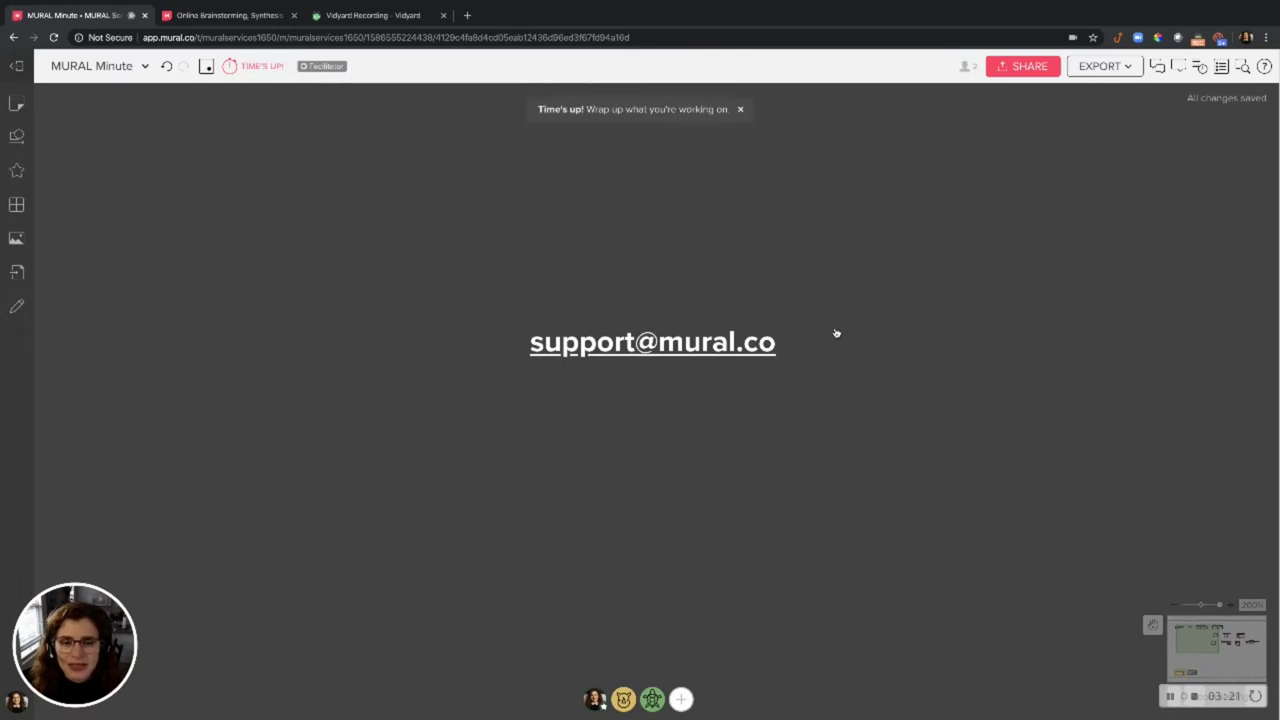
left_click_drag(837, 333, 837, 341)
left_click(833, 428)
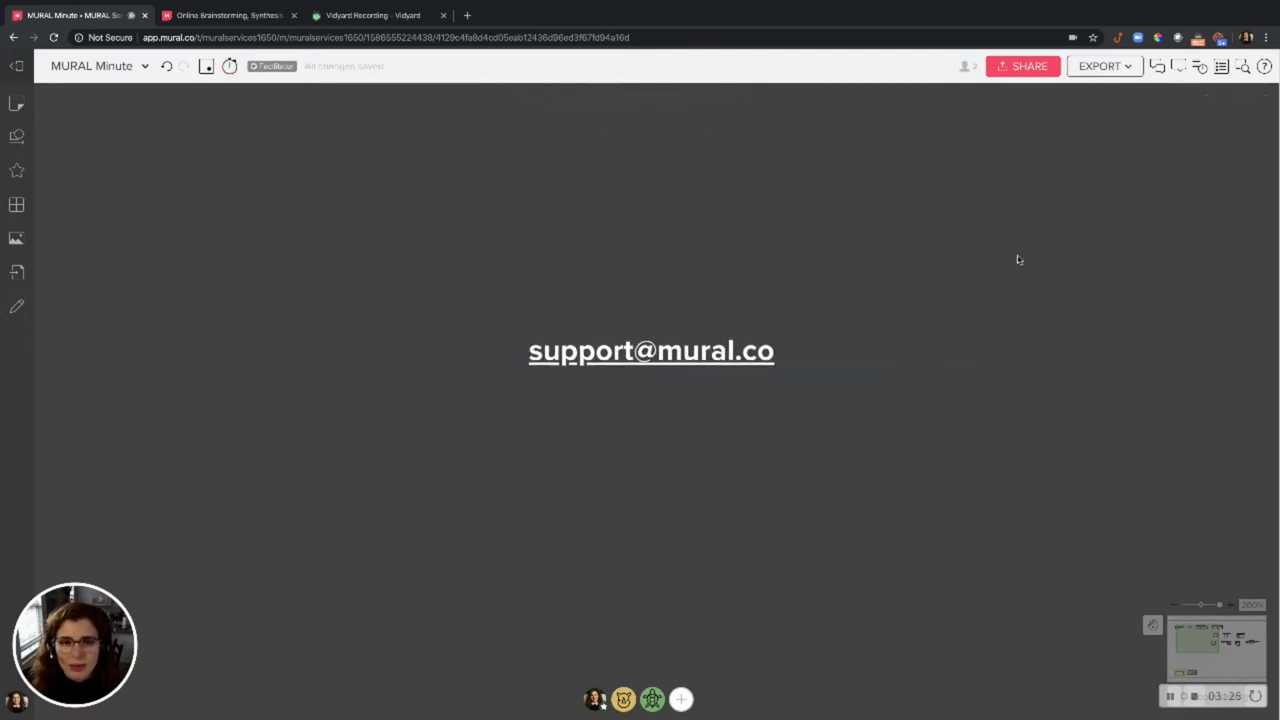
left_click(1266, 67)
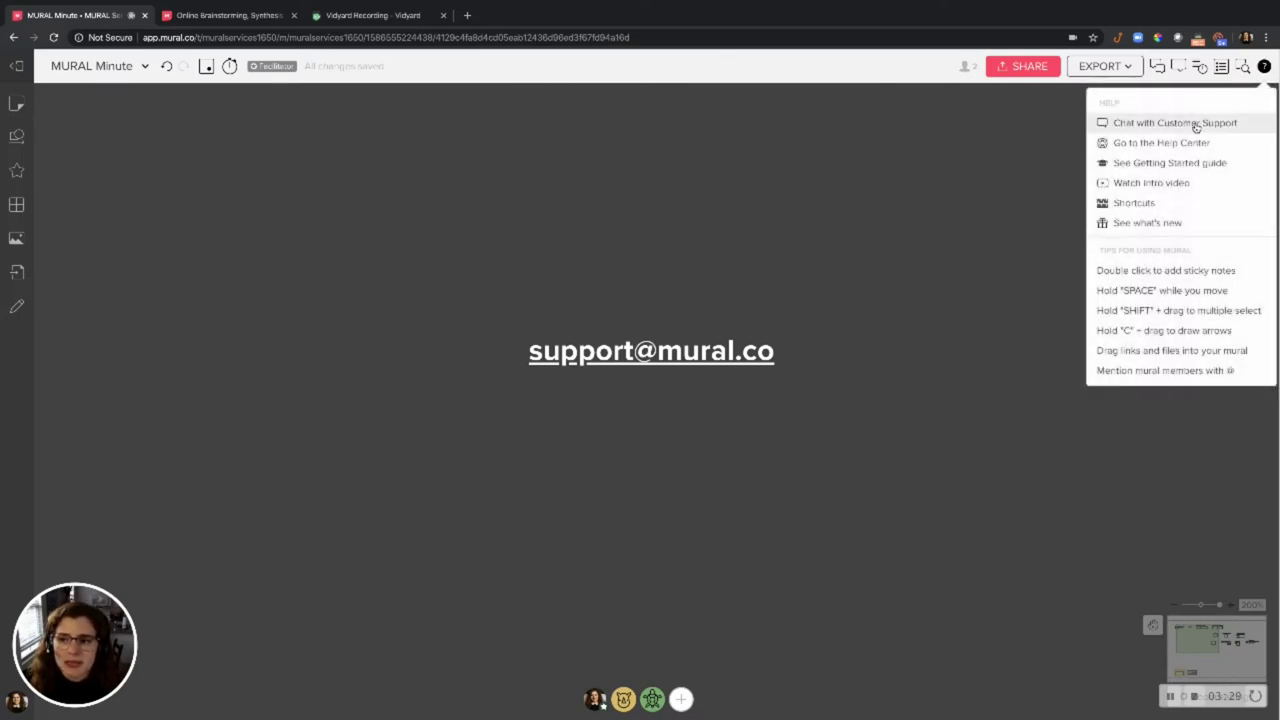
left_click(1196, 124)
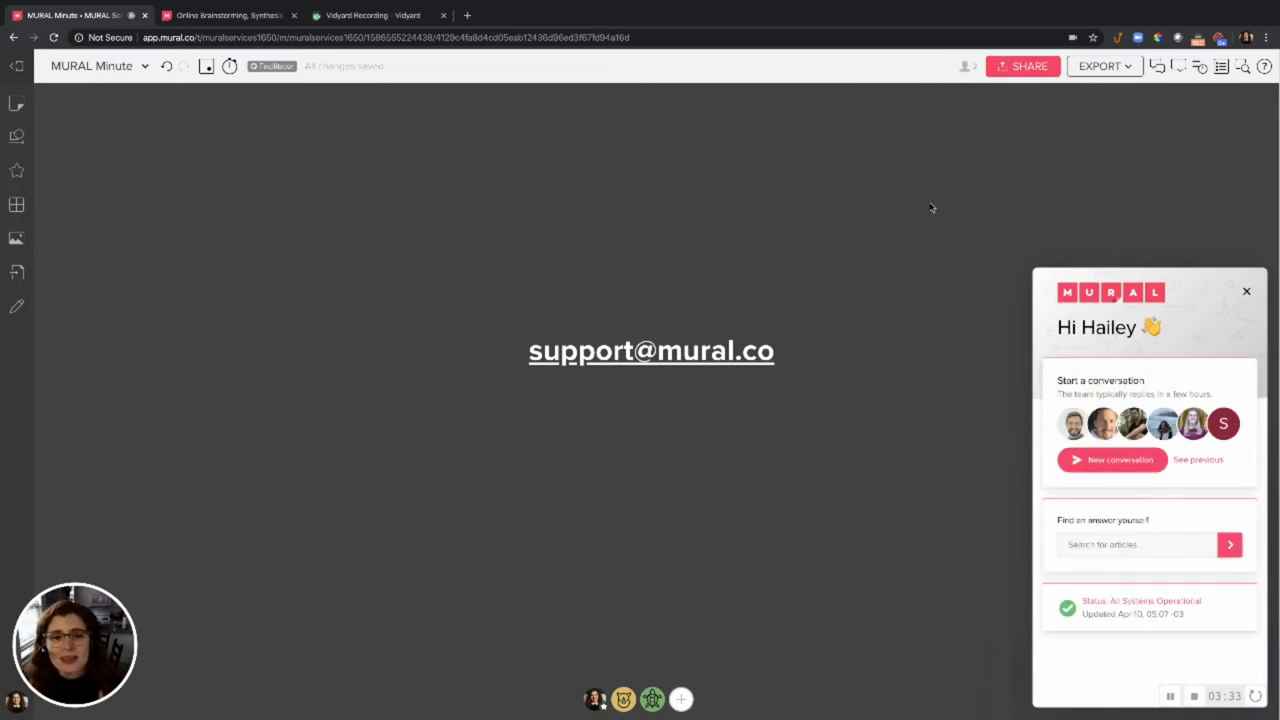
left_click(1244, 292)
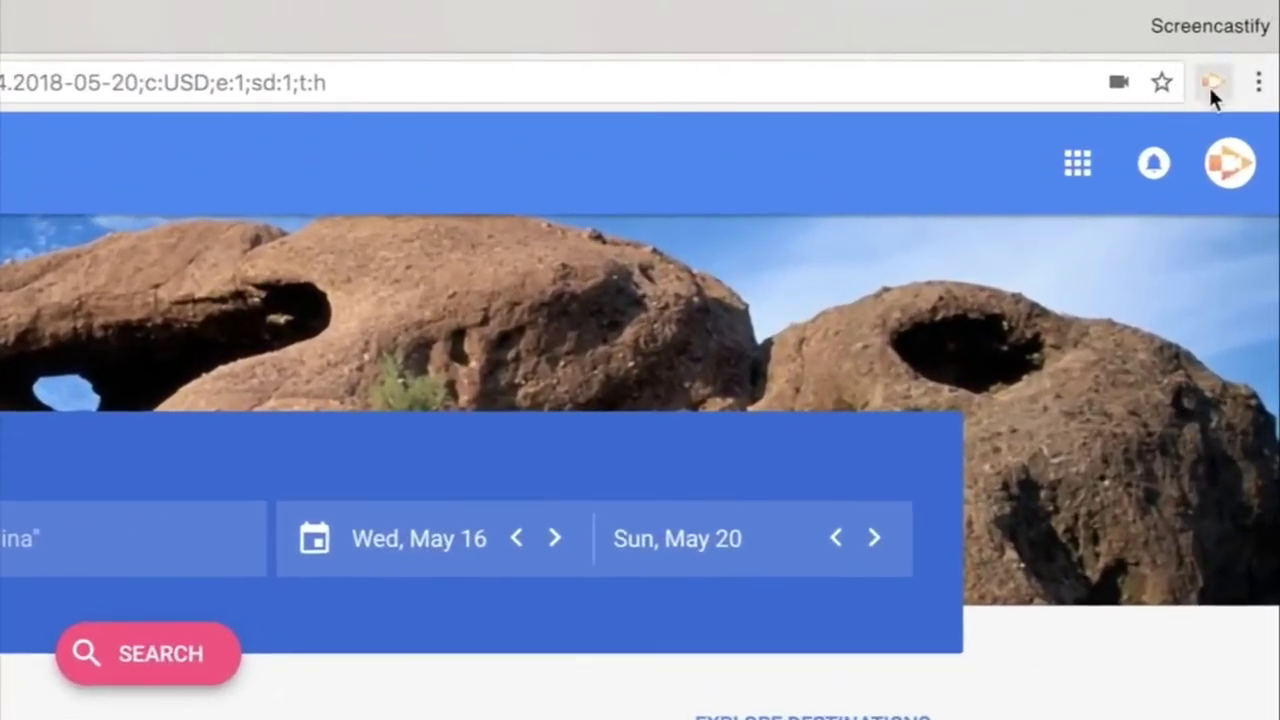
In the recorder settings, try Desktop and Webcam Only modes before settling on Browser Tab.
left_click(1212, 84)
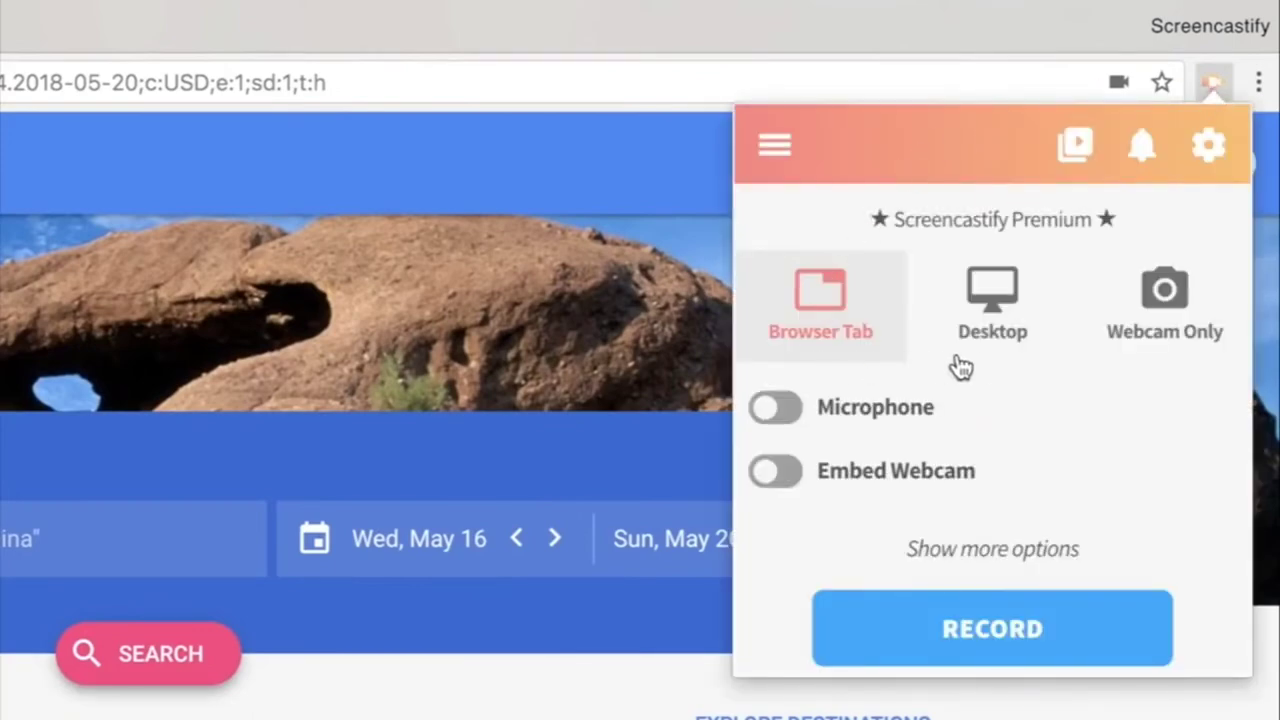
left_click(990, 320)
left_click(1172, 342)
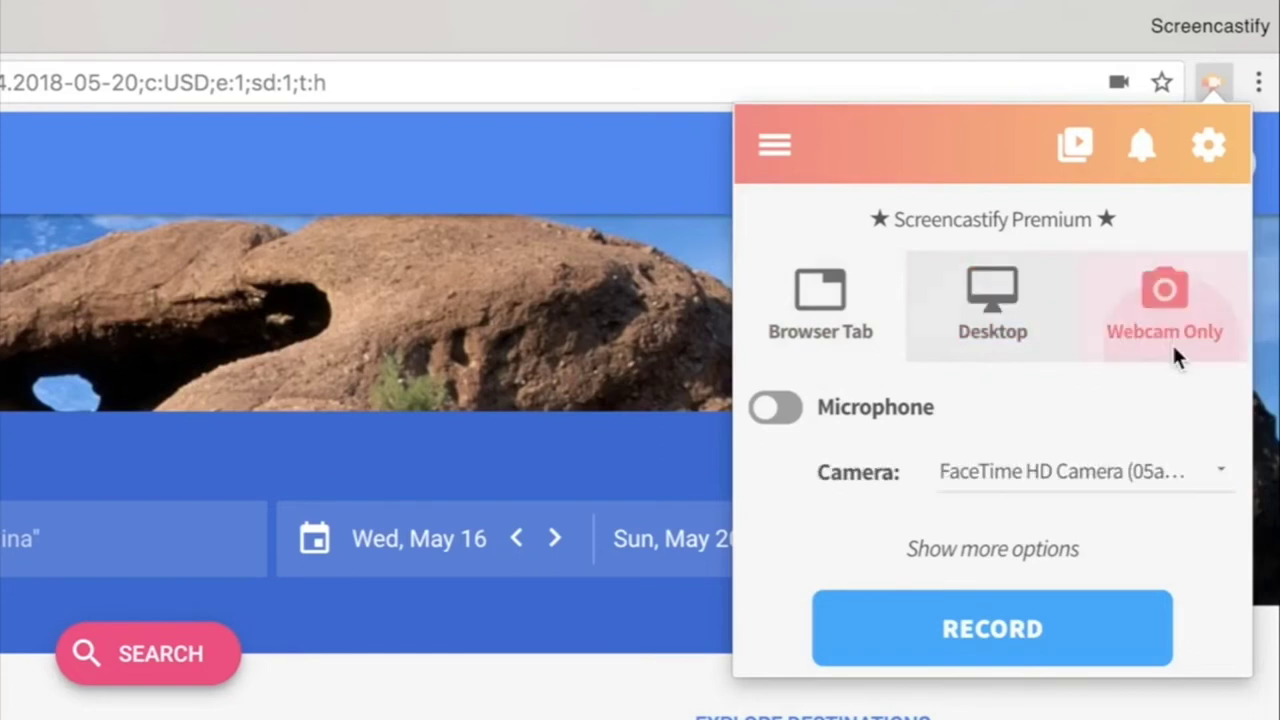
left_click(835, 341)
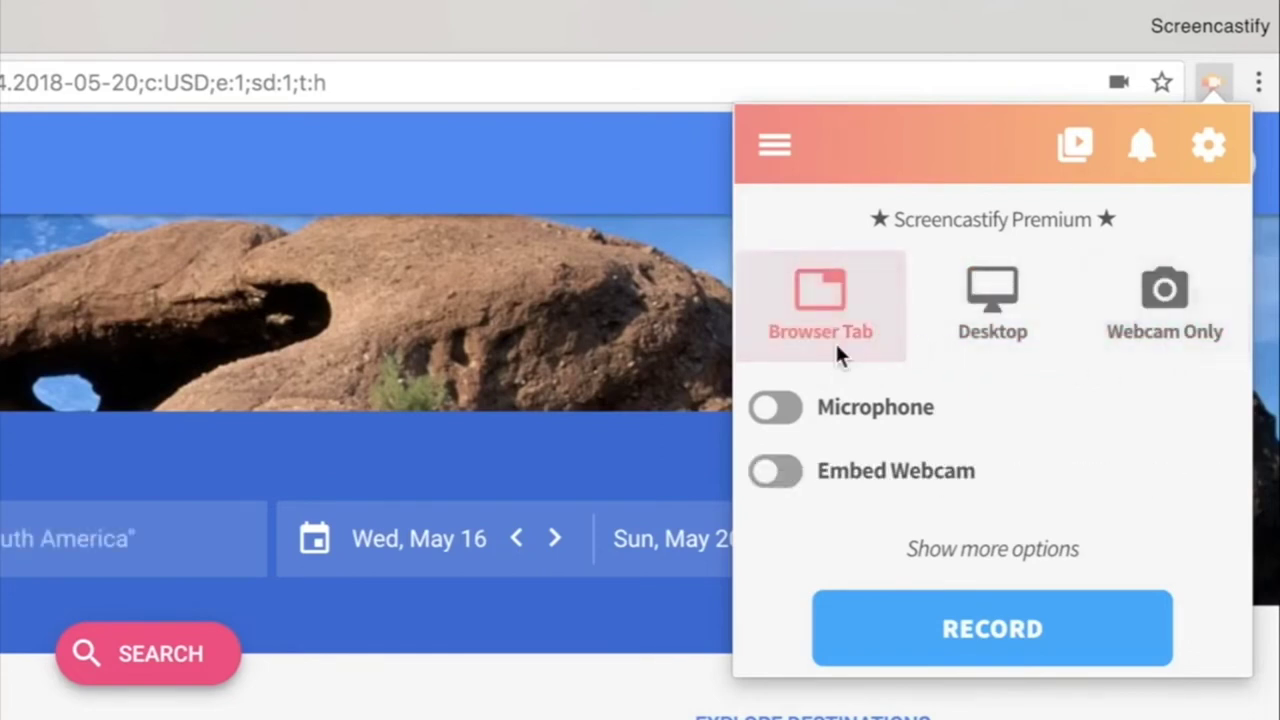
Turn on Microphone and Embed Webcam, then start the recording.
left_click(775, 407)
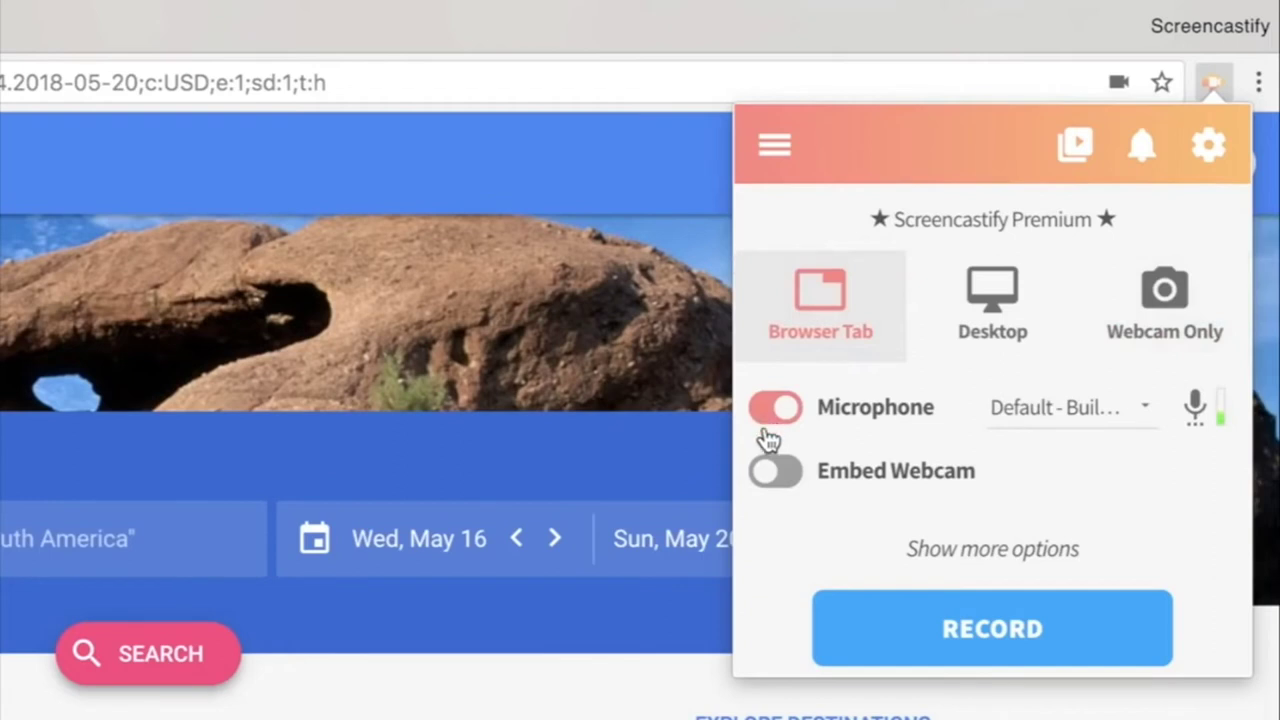
left_click(775, 471)
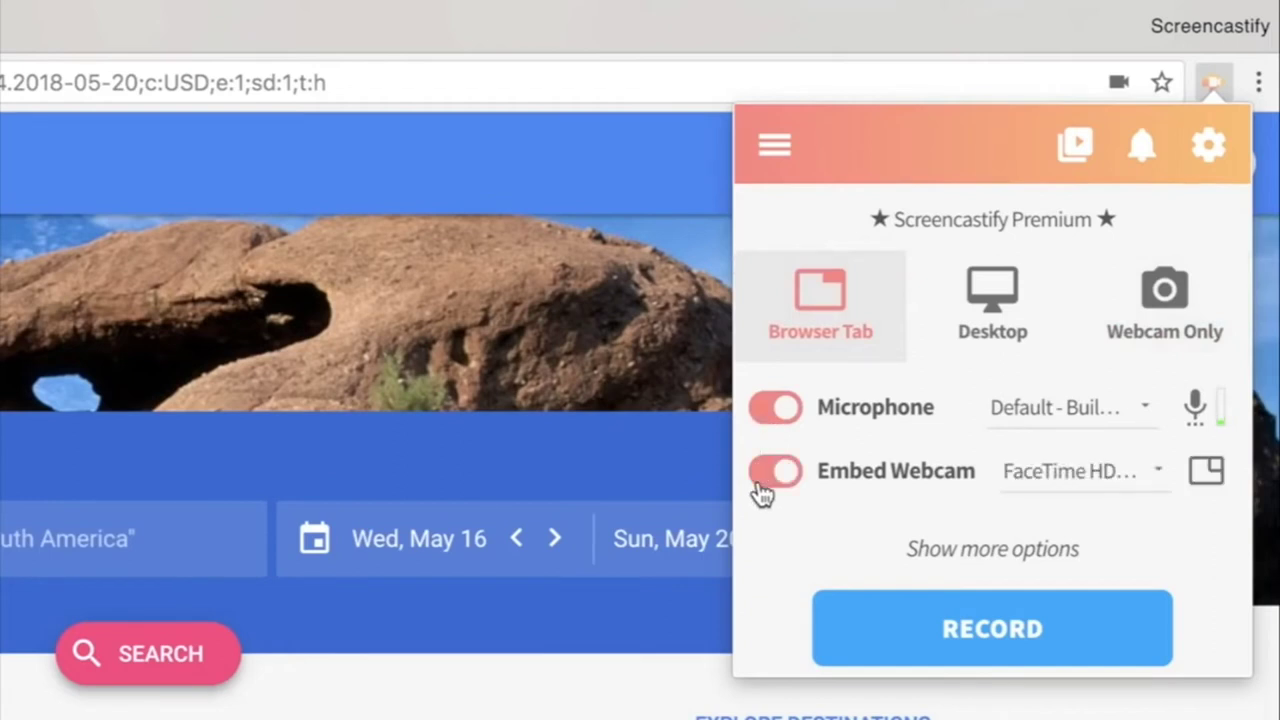
left_click(874, 660)
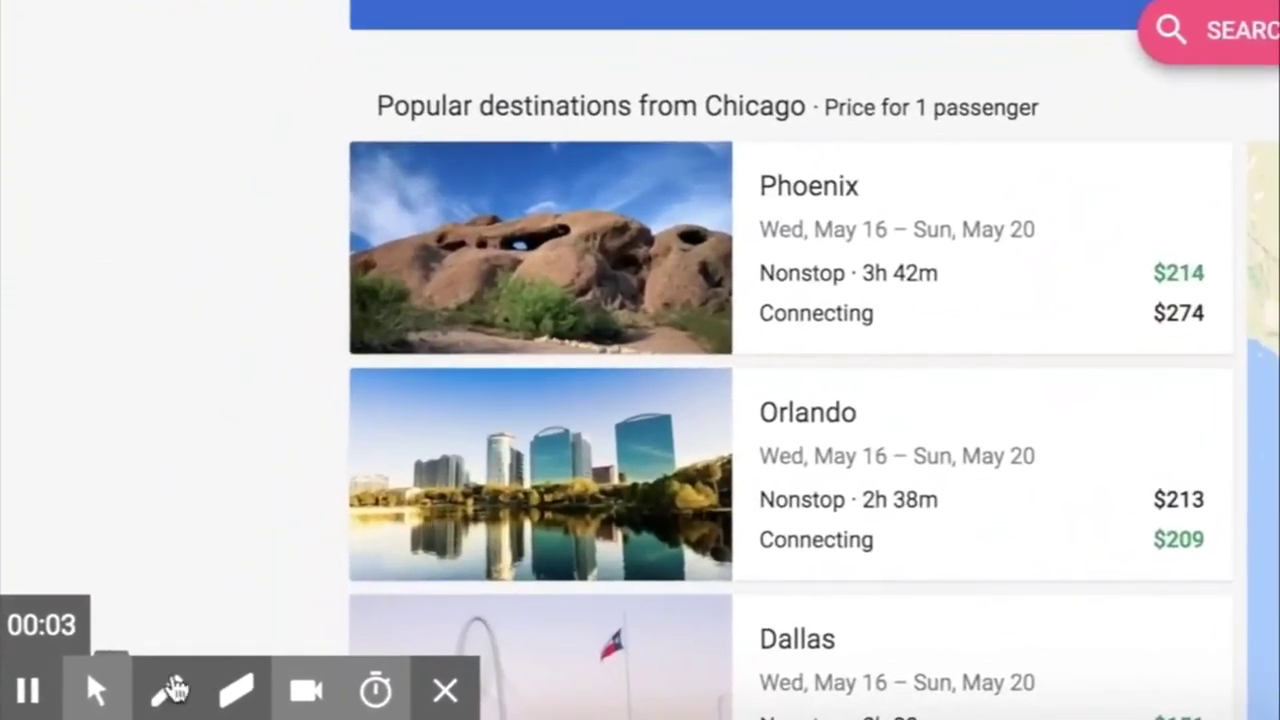
Toggle the focus spotlight off, then draw a red smiley face left of the listings with the pen.
left_click(96, 690)
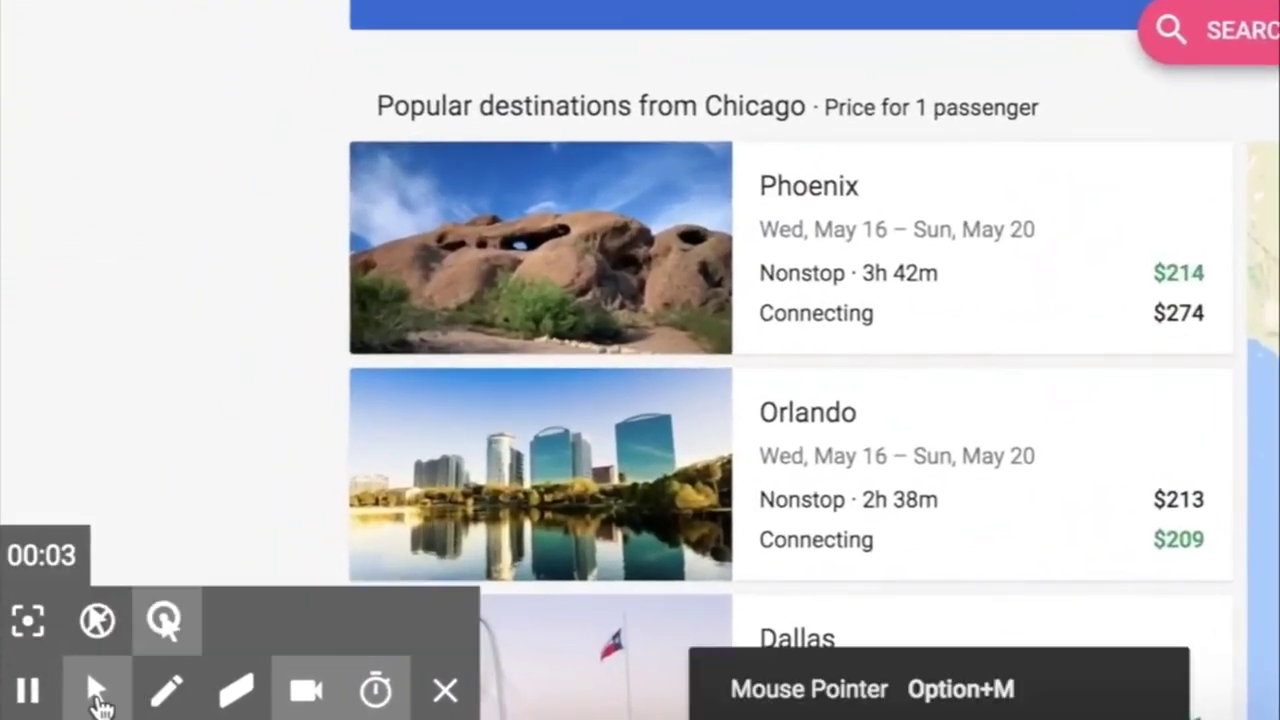
left_click(28, 622)
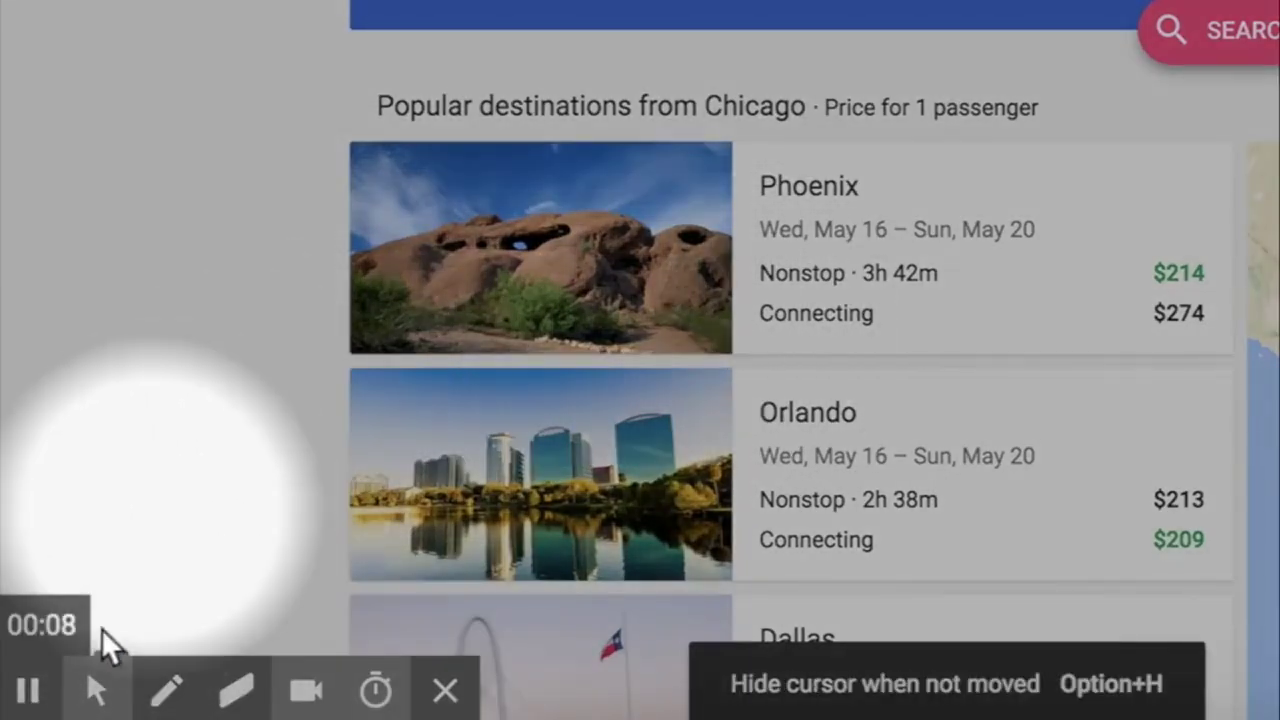
left_click(40, 630)
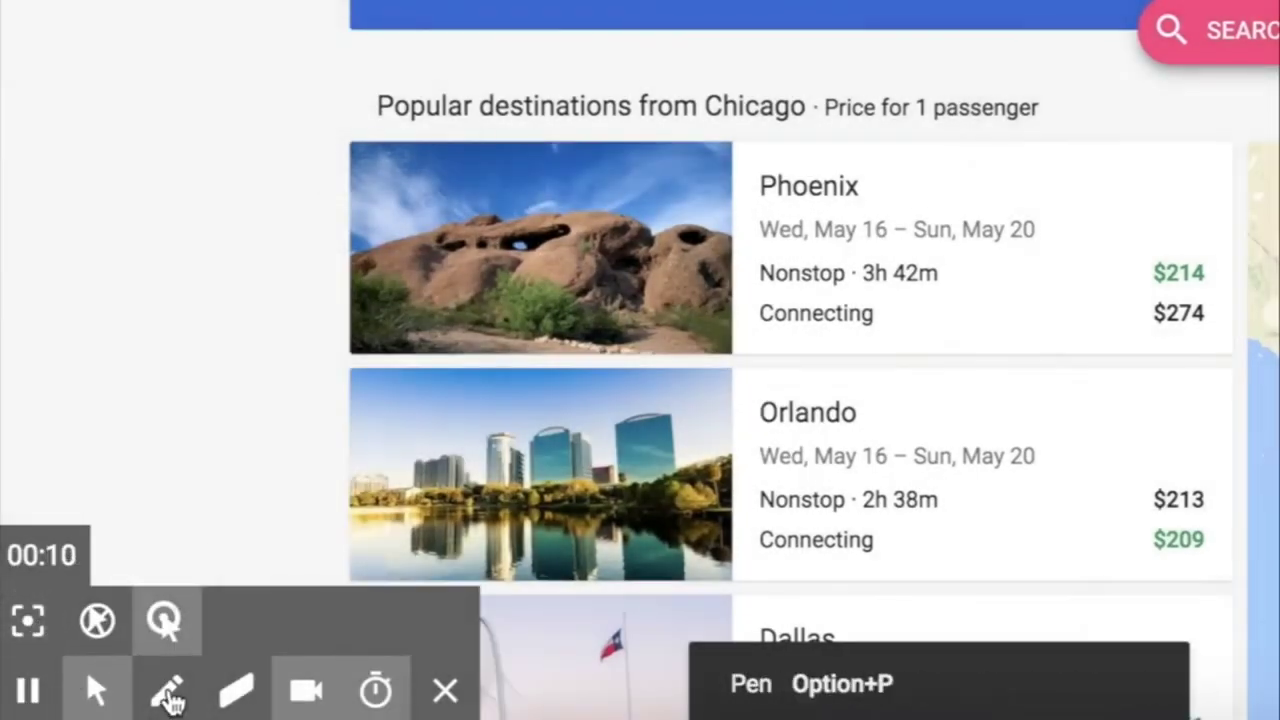
left_click(165, 689)
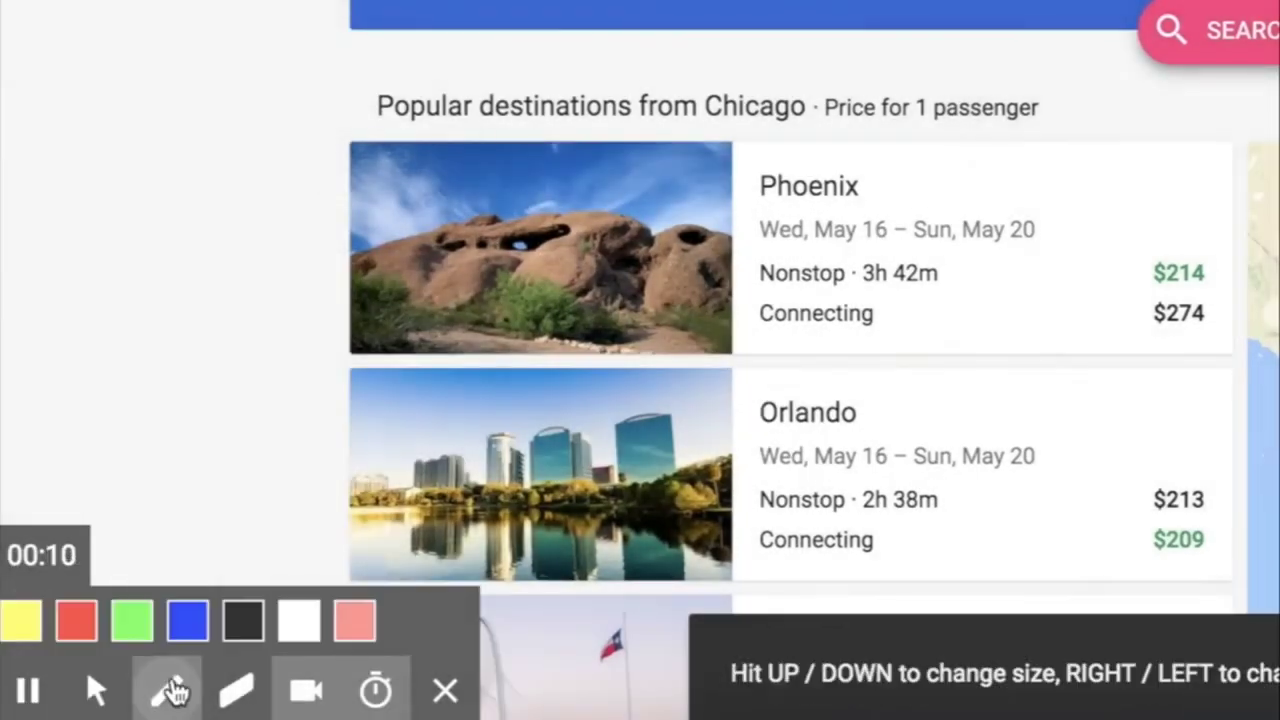
left_click(78, 622)
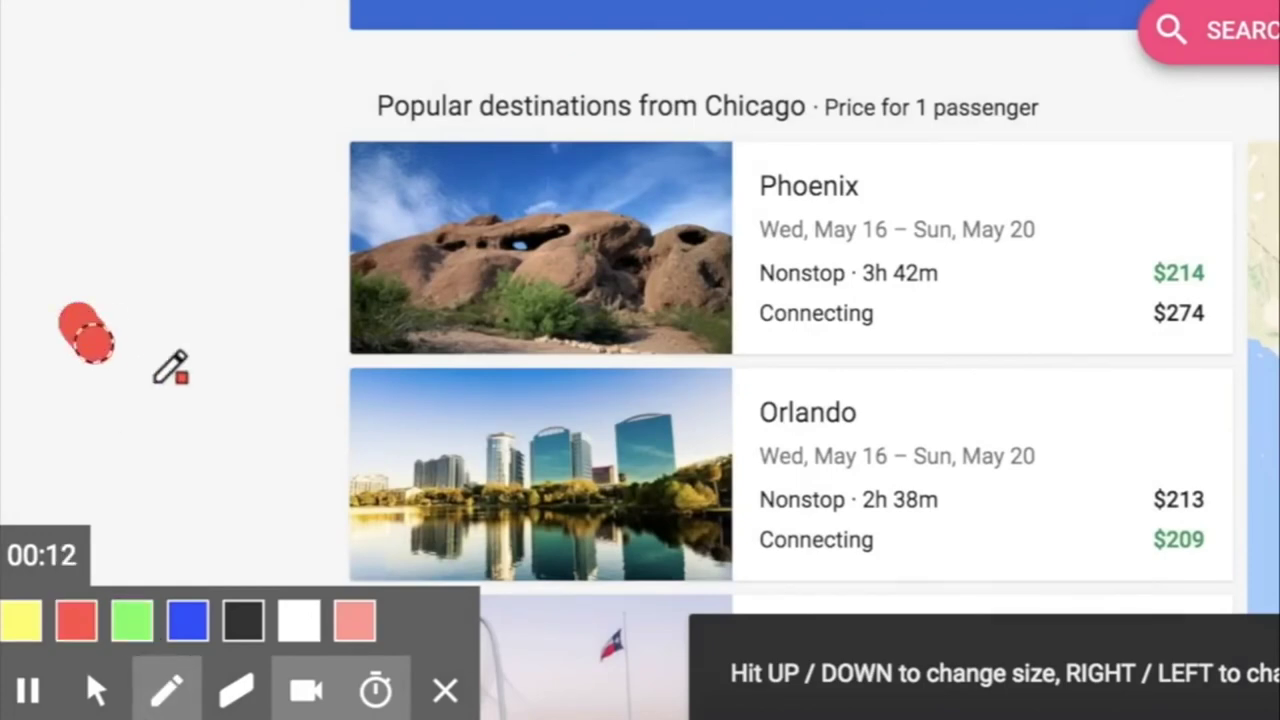
left_click_drag(90, 340, 265, 232)
left_click(86, 232)
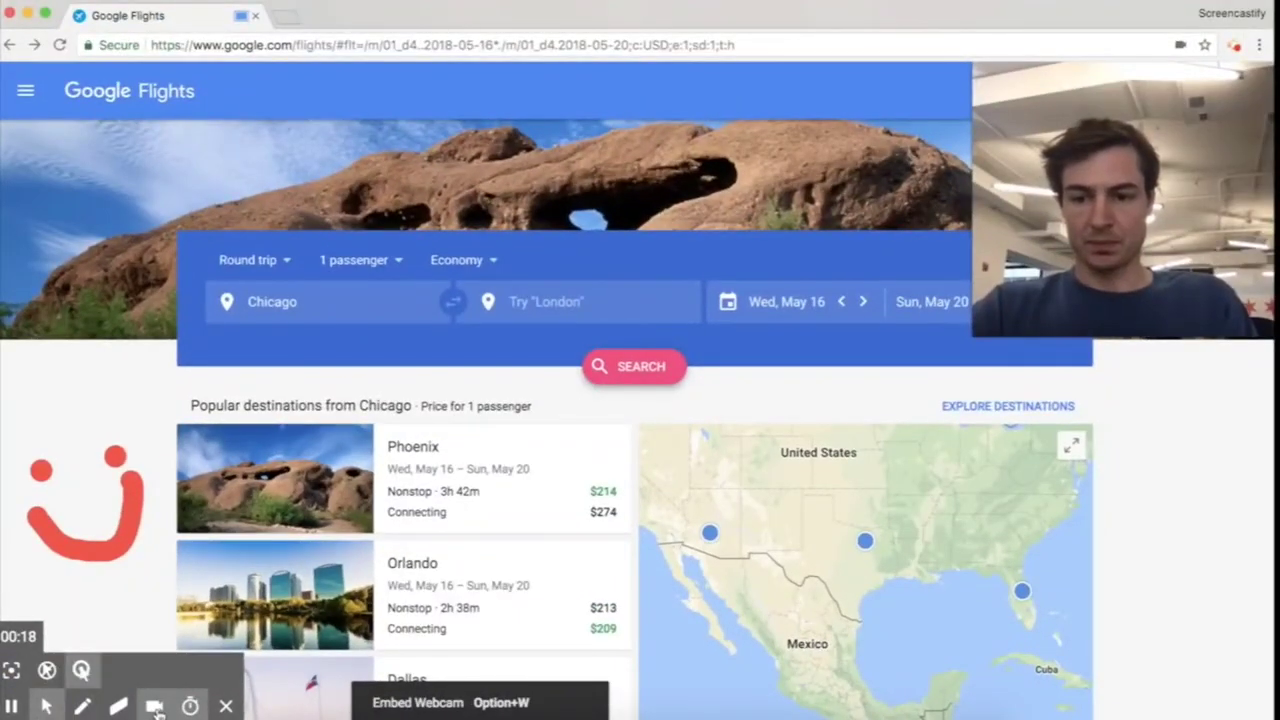
Toggle the webcam overlay off and on, then move it to the lower right, narrower and taller.
left_click(155, 707)
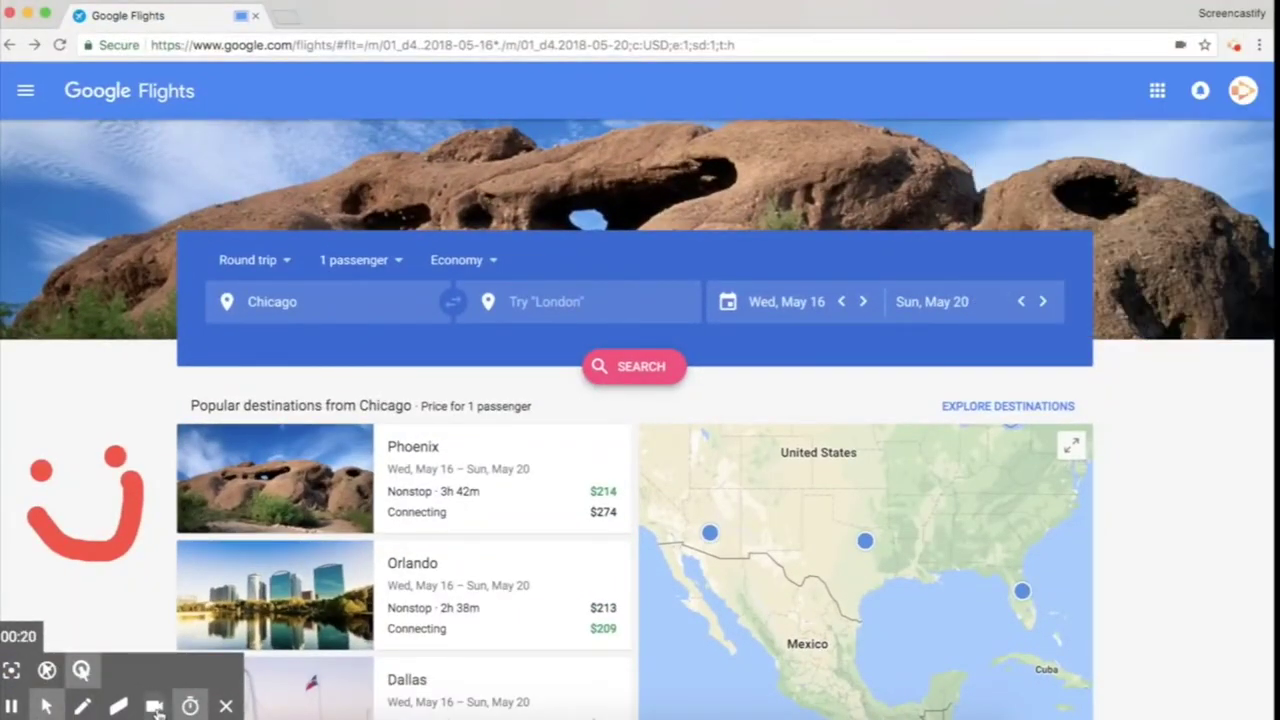
left_click(155, 707)
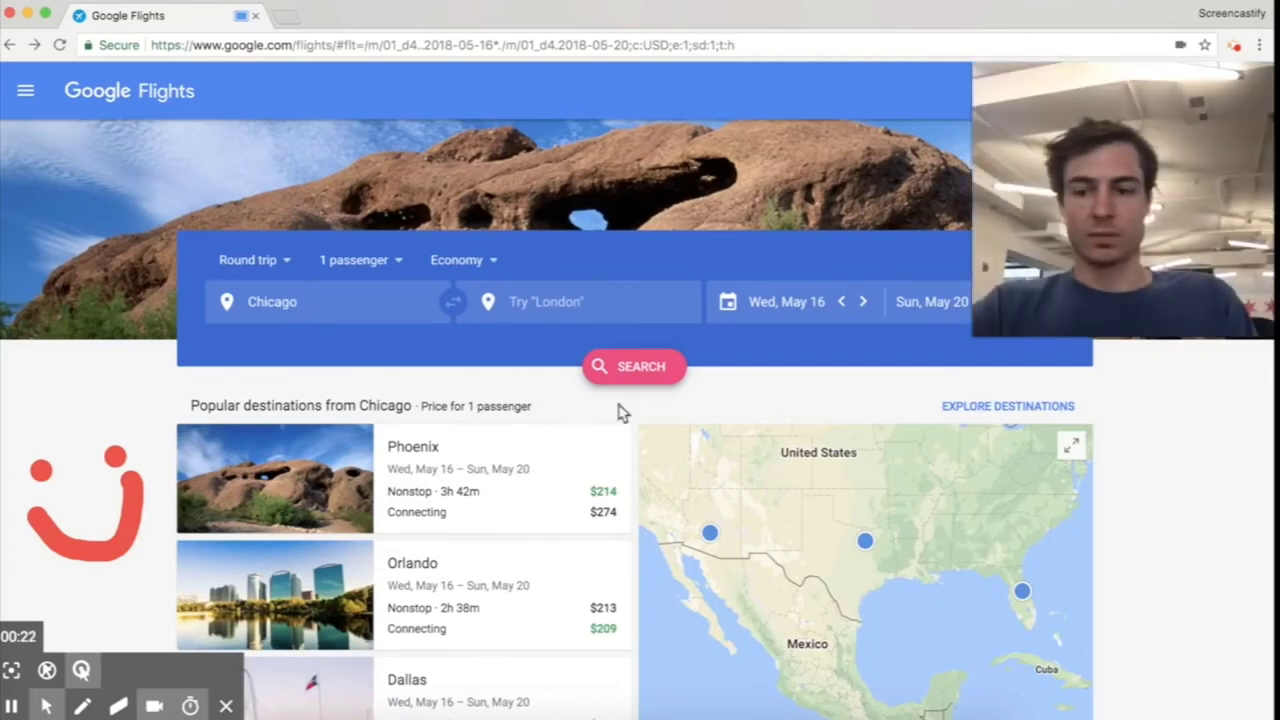
left_click_drag(1095, 200, 1095, 585)
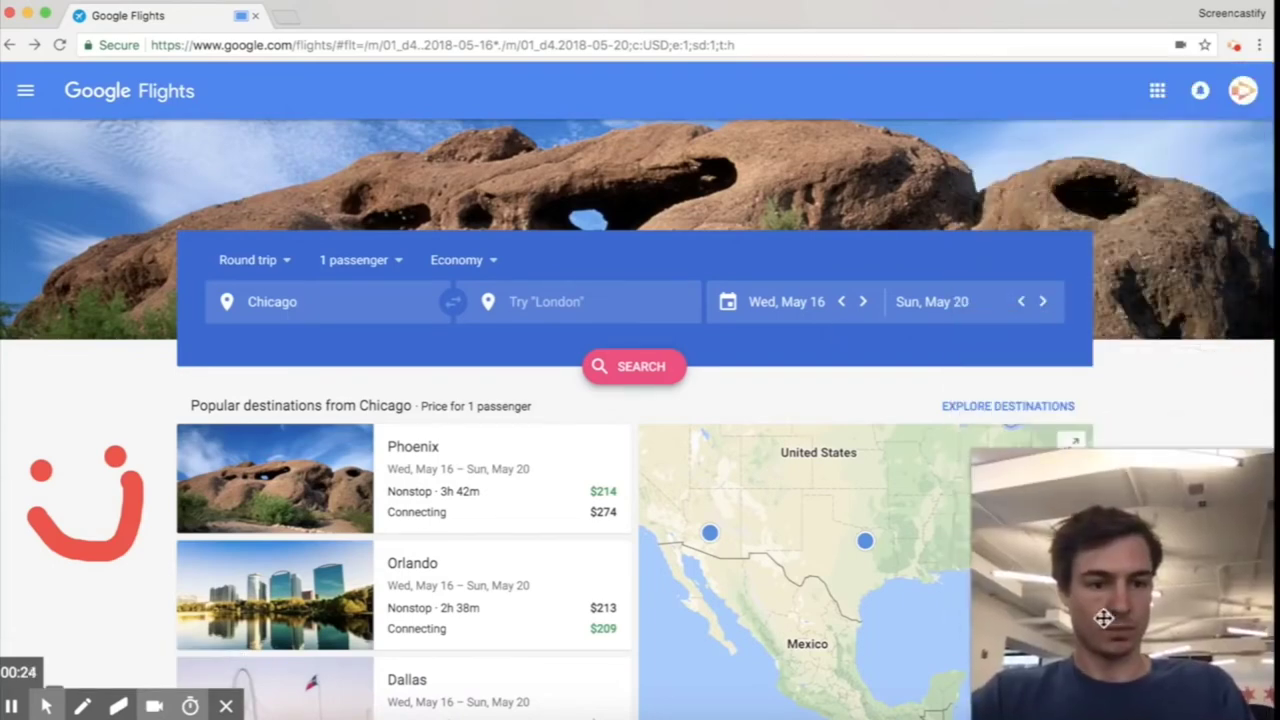
left_click_drag(968, 450, 1092, 375)
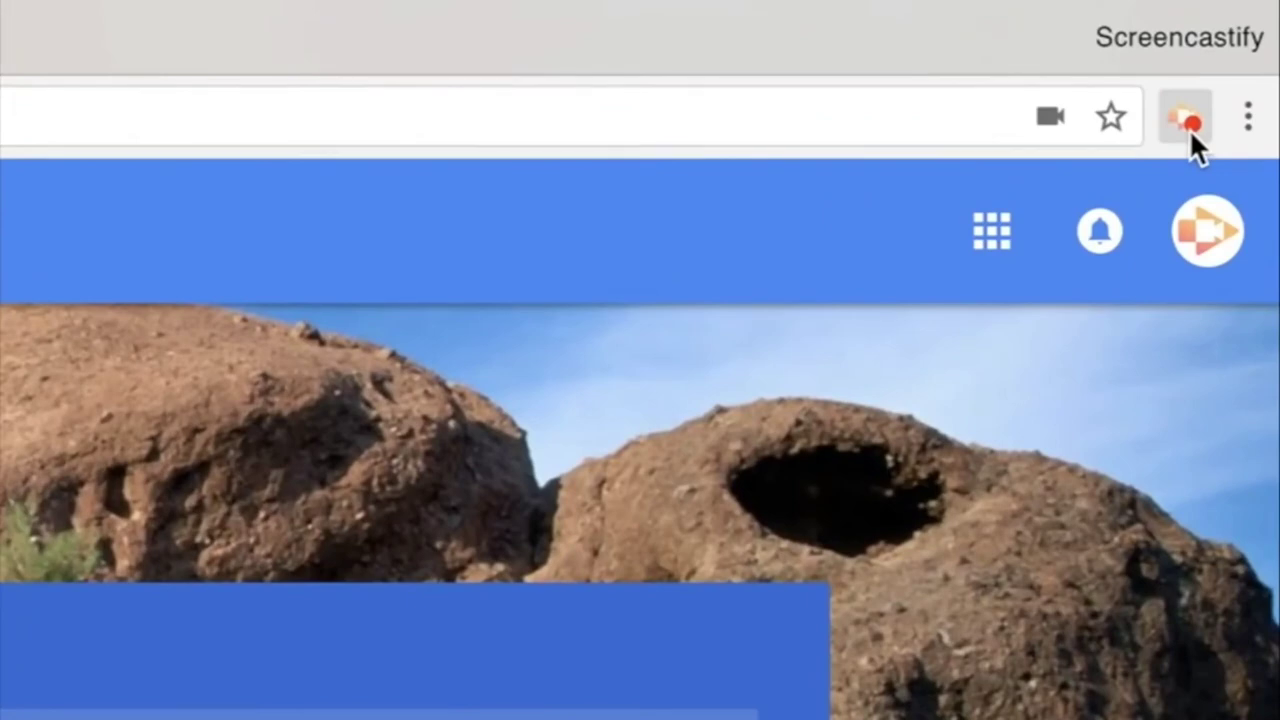
Stop the tab recording and rename the saved video 'My Recording'.
left_click(1189, 129)
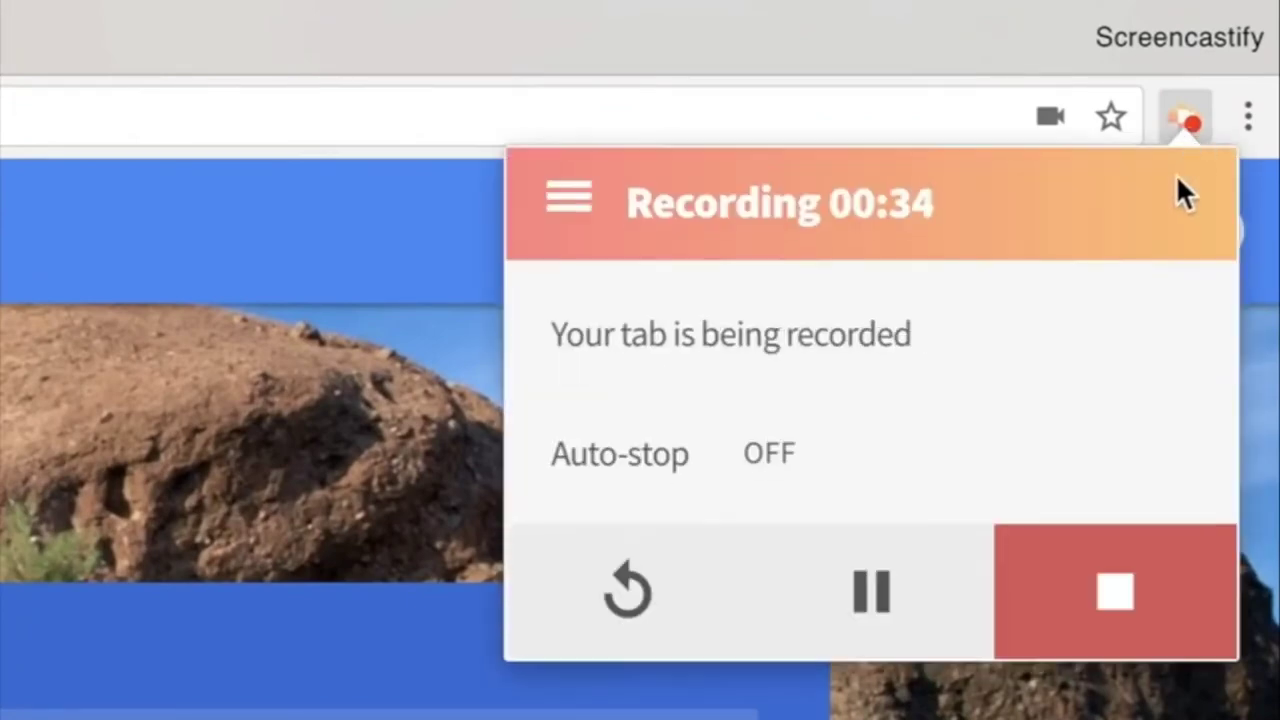
left_click(1117, 612)
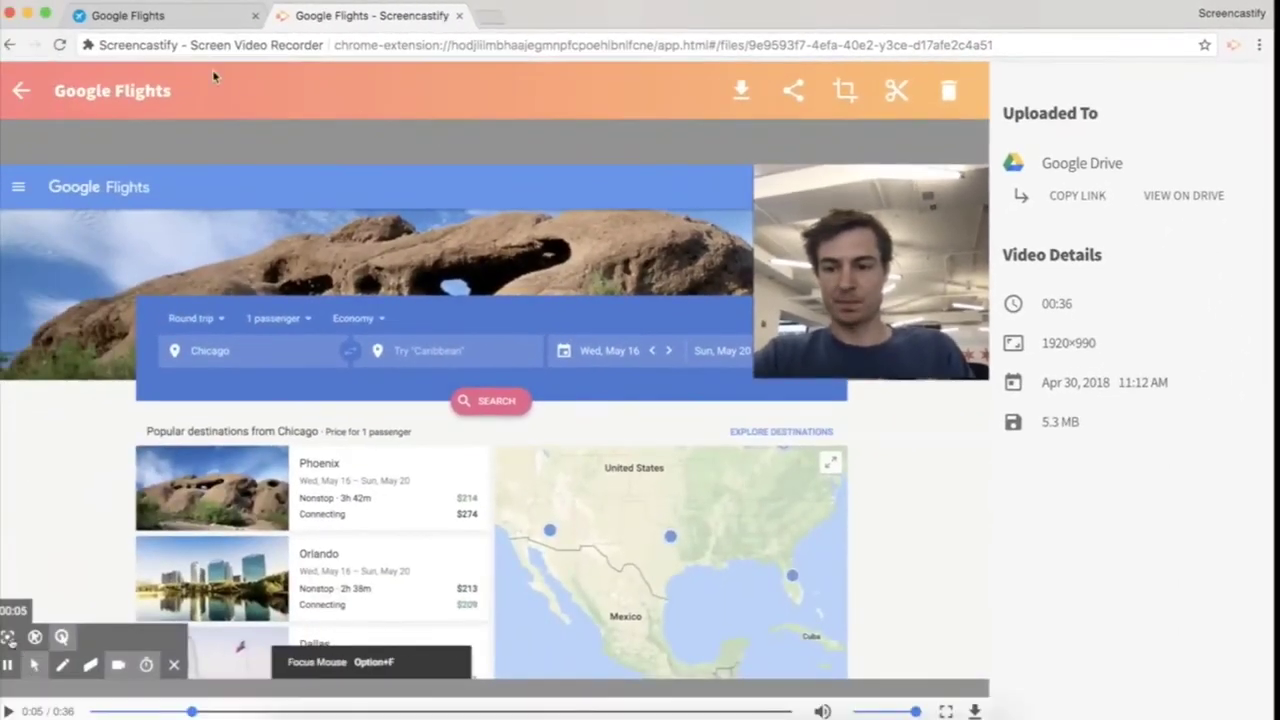
left_click(120, 90)
type("My Recording")
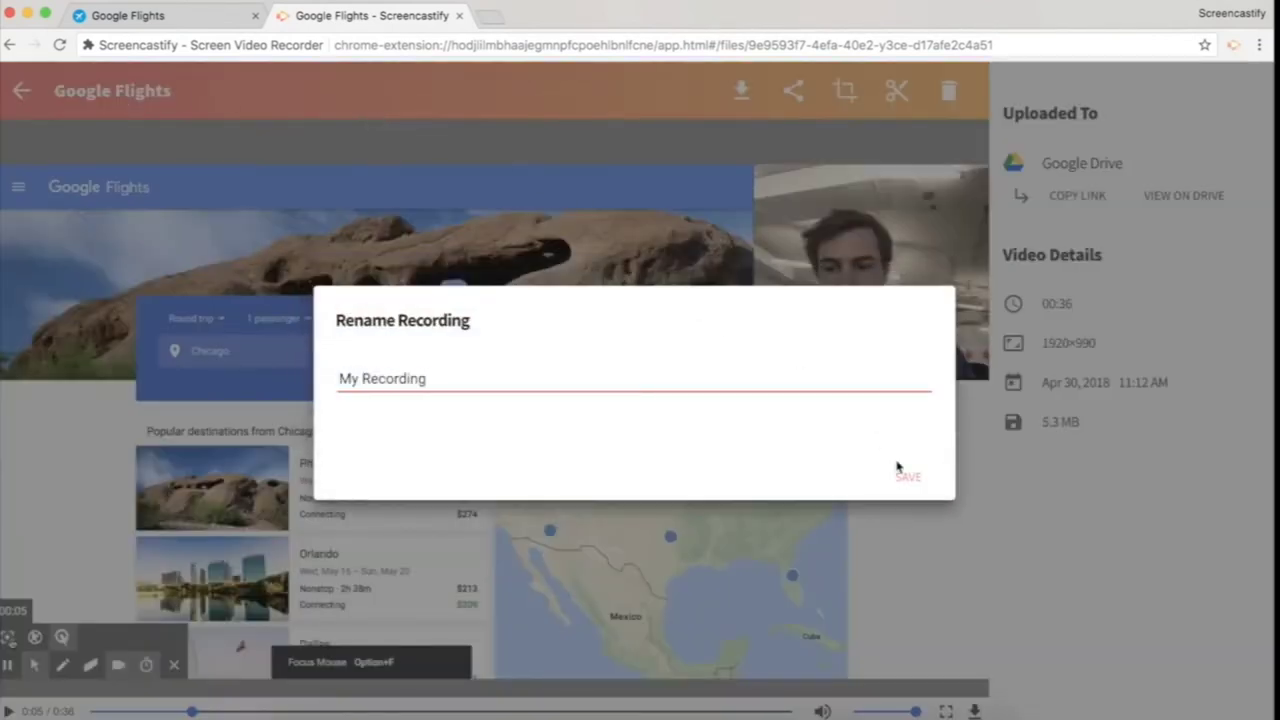
left_click(897, 467)
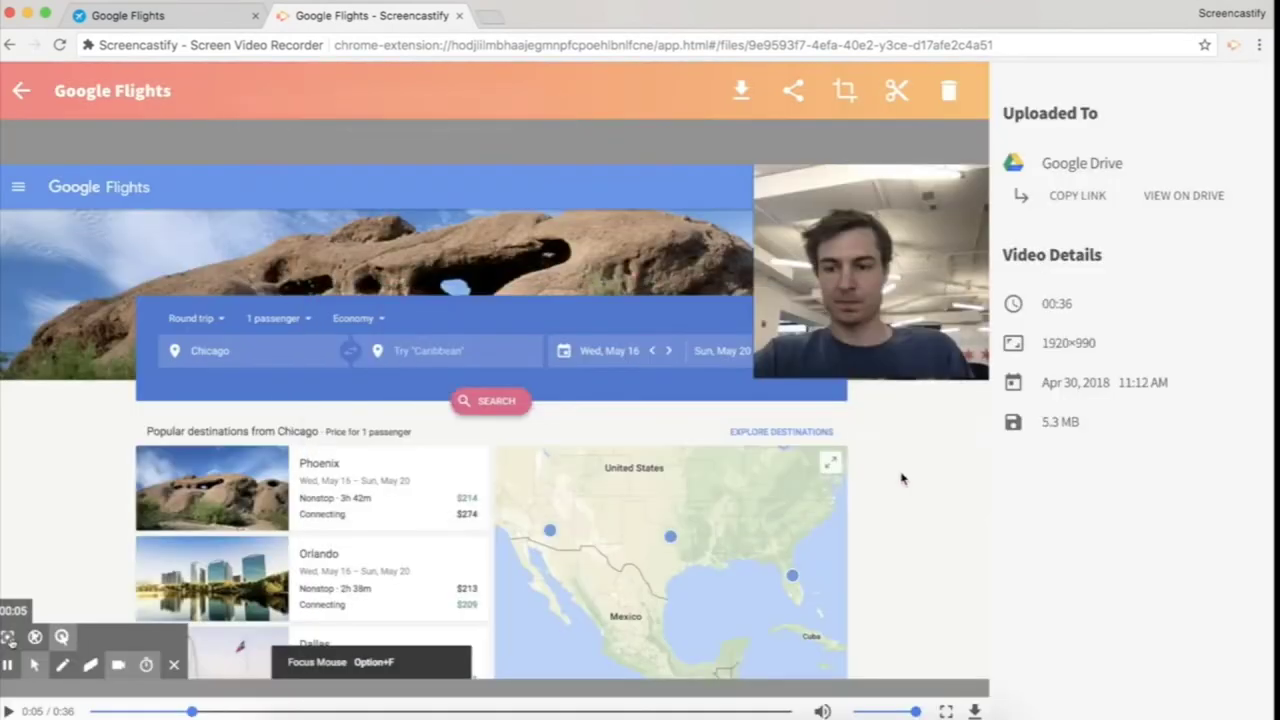
Review the sharing options, choosing YouTube, then close them.
left_click(795, 92)
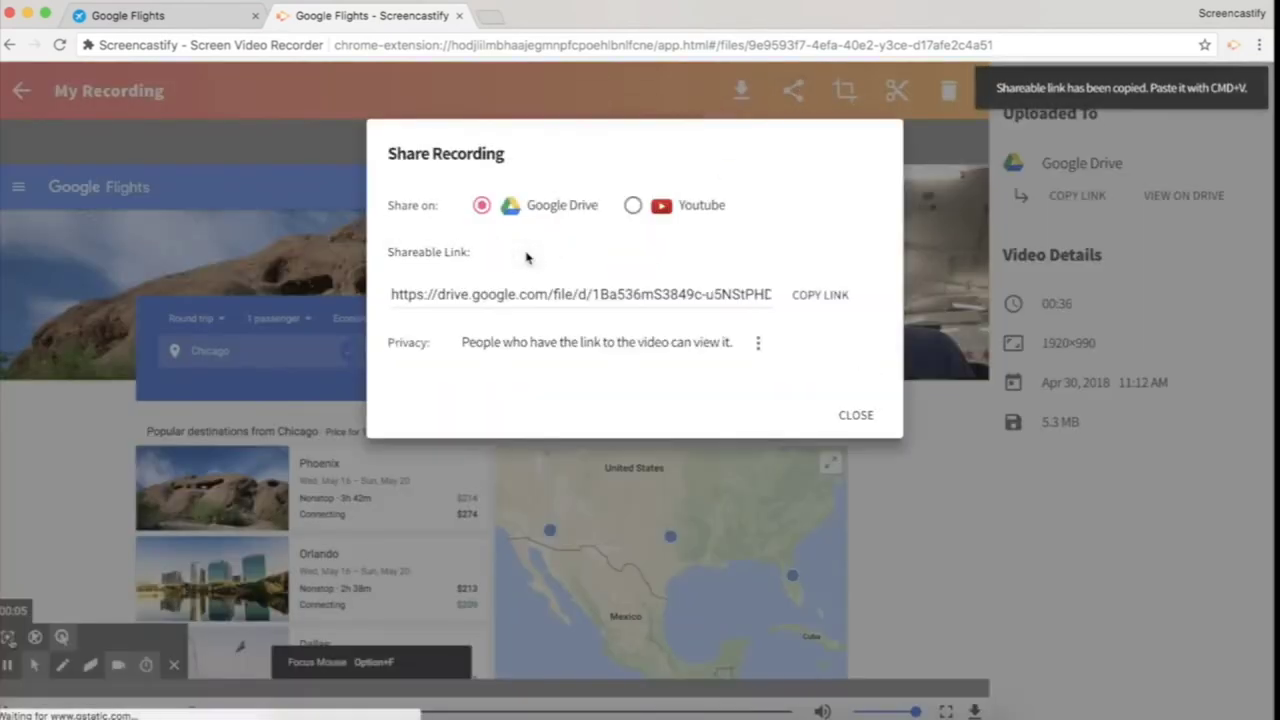
left_click(635, 205)
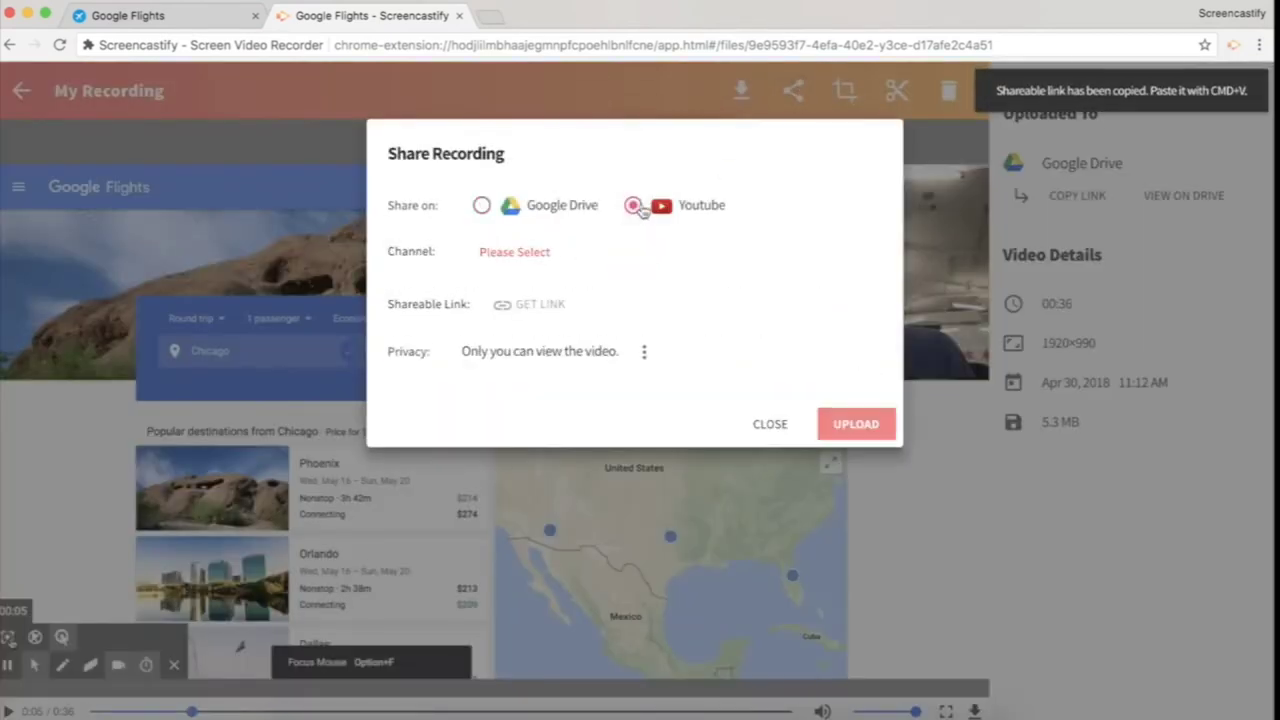
left_click(769, 424)
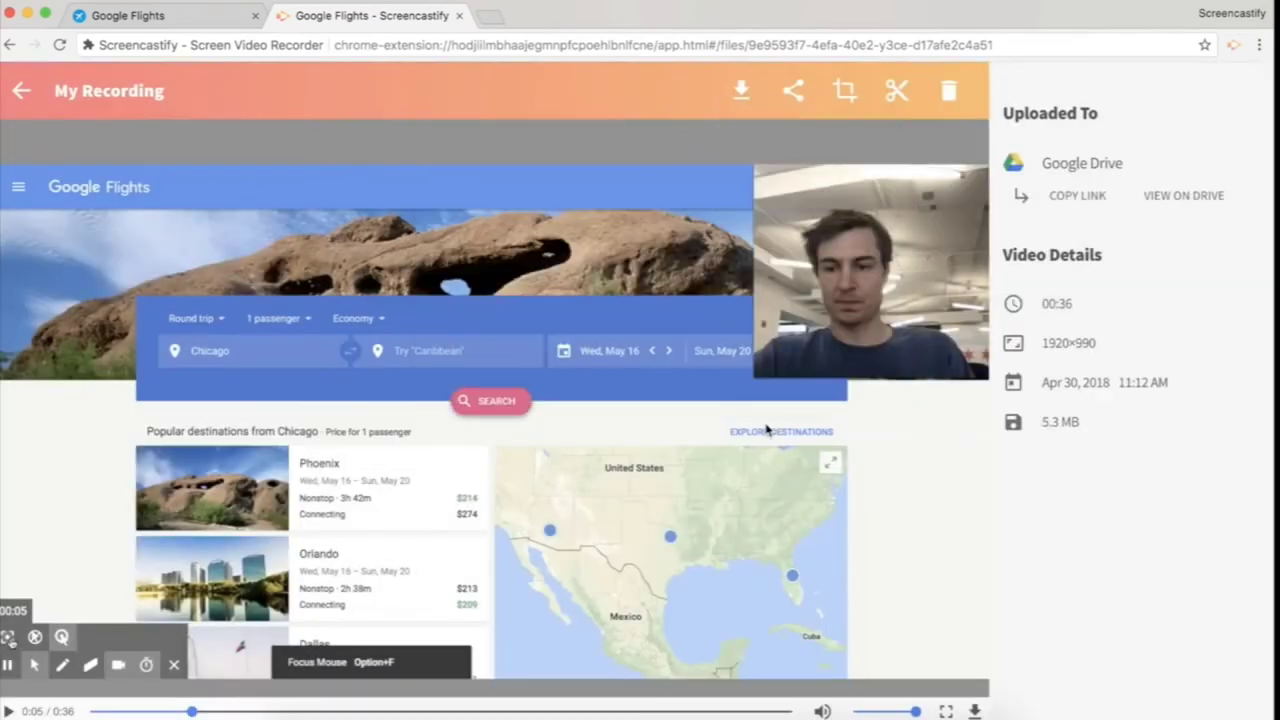
left_click(846, 95)
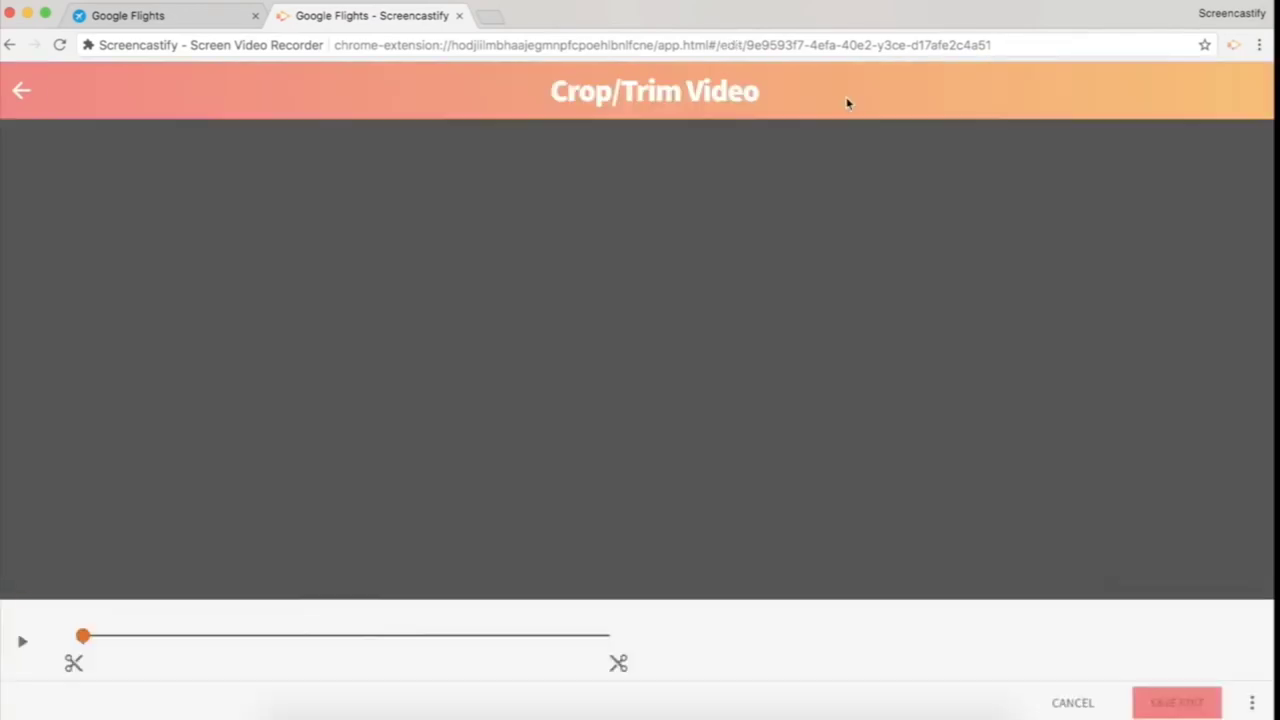
left_click_drag(292, 193, 955, 527)
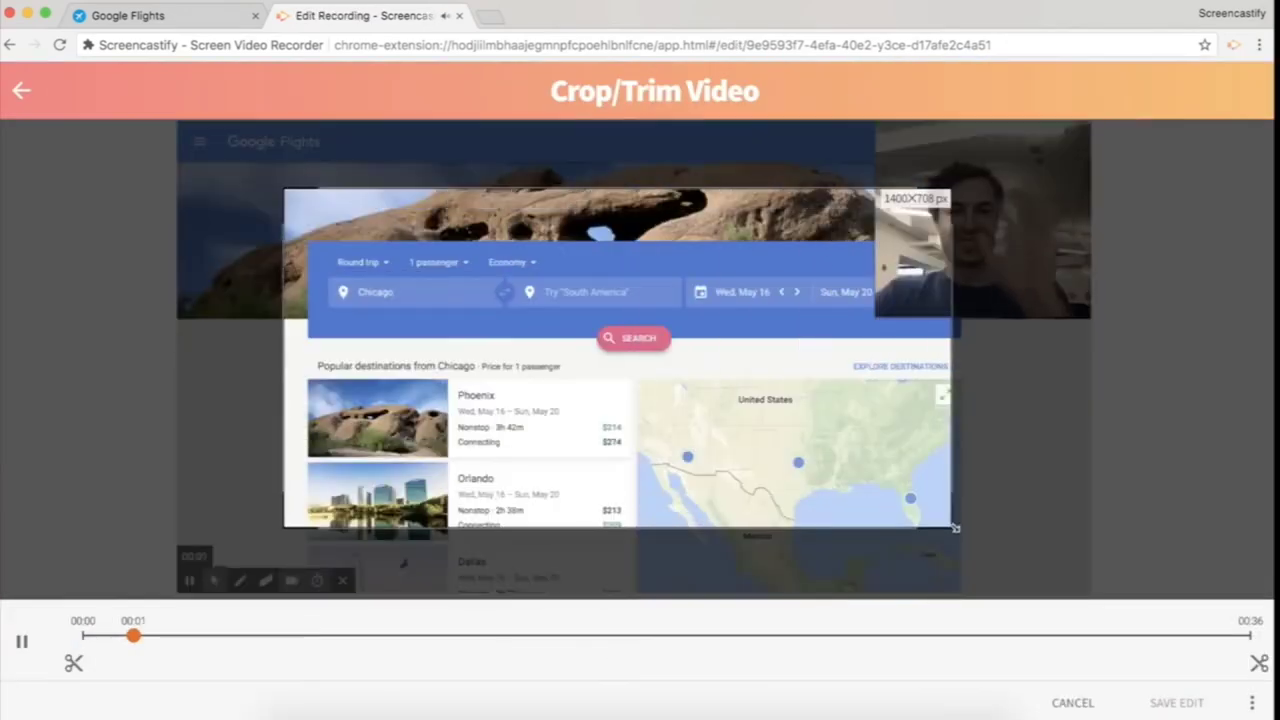
left_click_drag(75, 663, 369, 663)
left_click_drag(1258, 663, 952, 663)
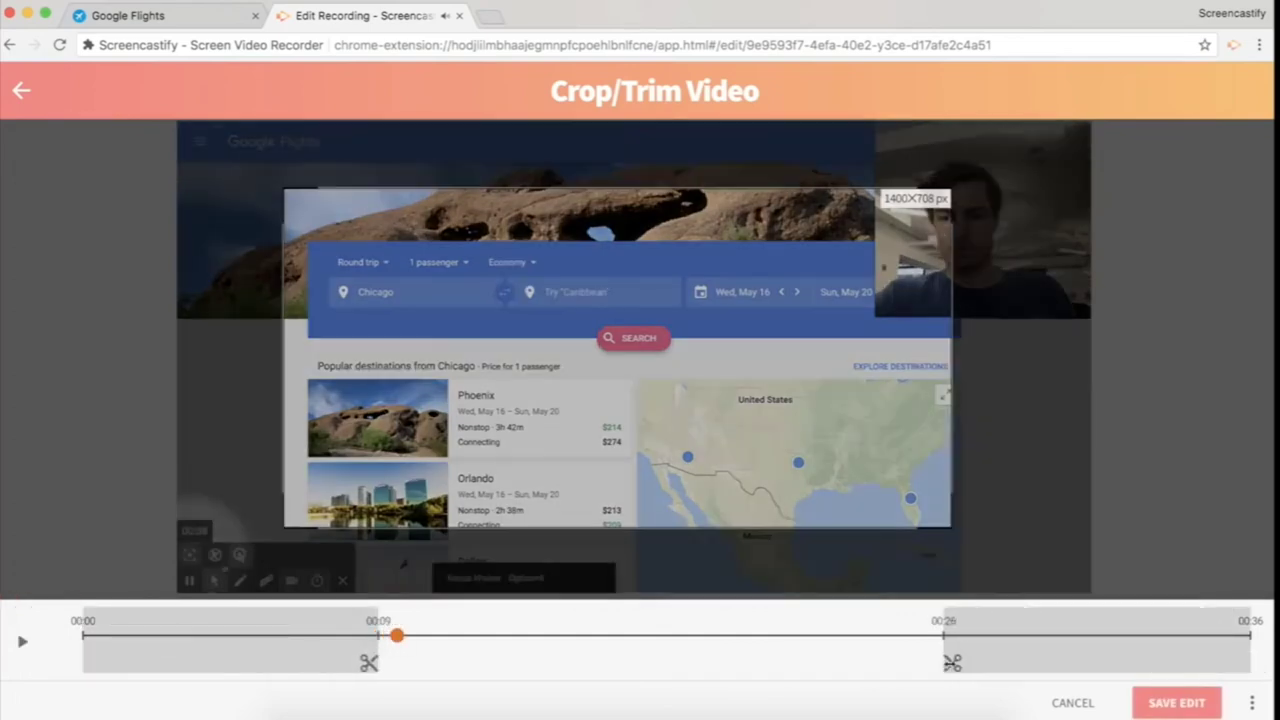
left_click(1071, 703)
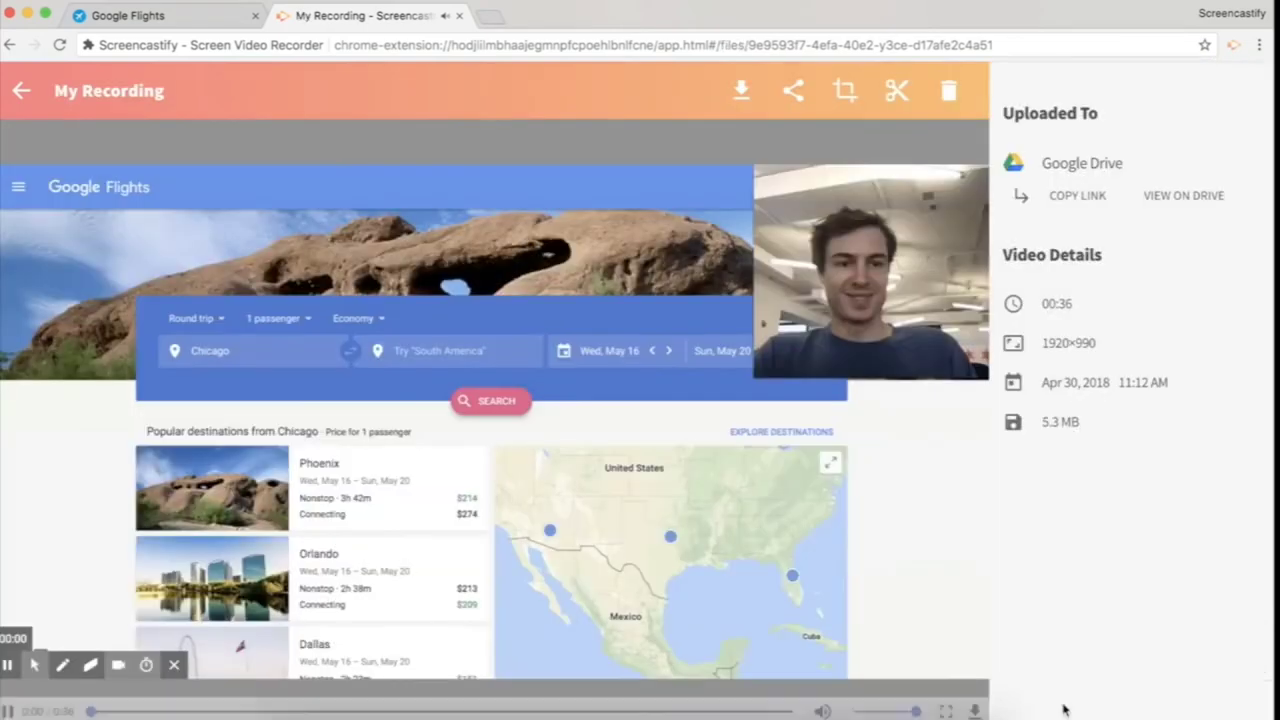
left_click(742, 95)
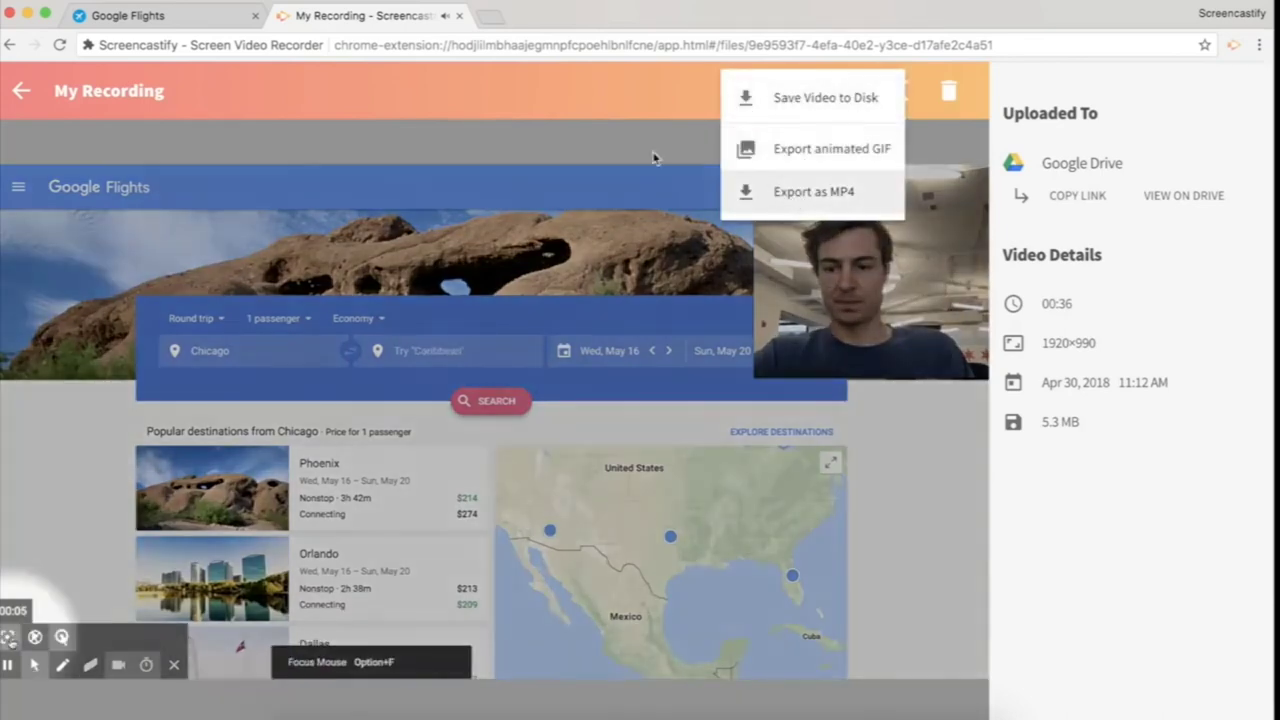
left_click(620, 247)
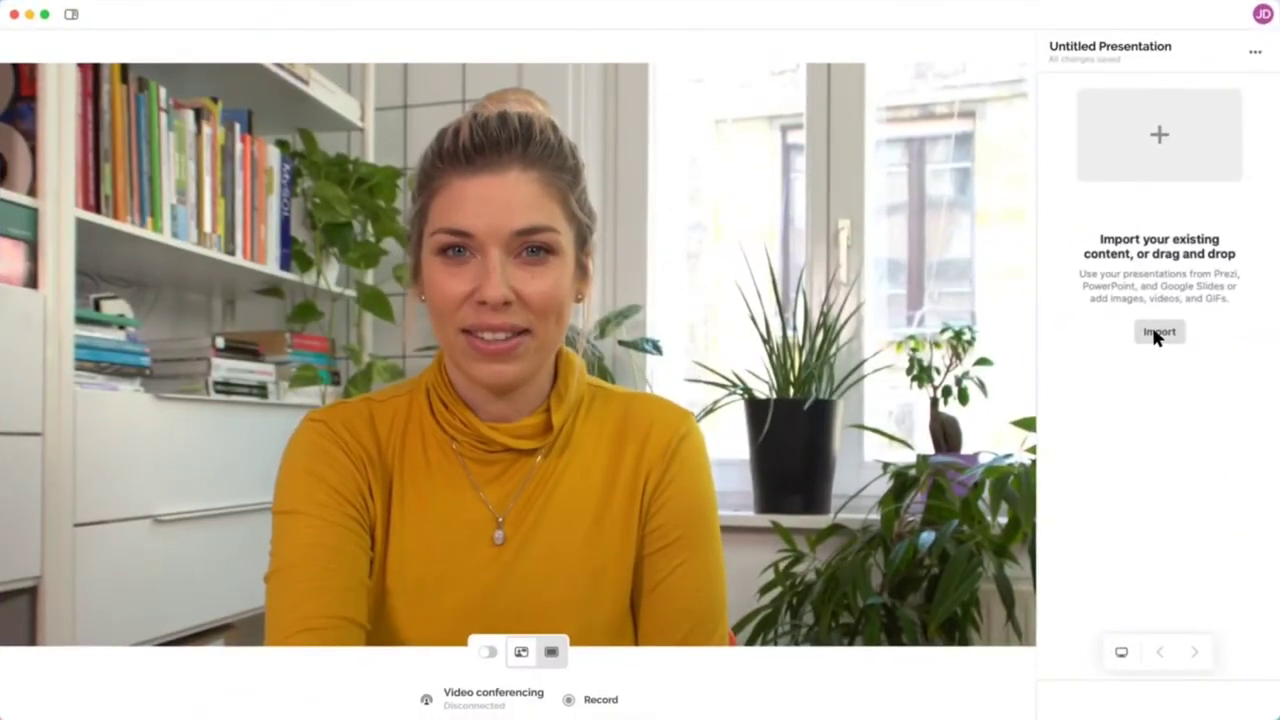
Import visuals, try slide-only, overlay and screen-share presenter views, then get ready to record the Introduction slide.
left_click(1156, 333)
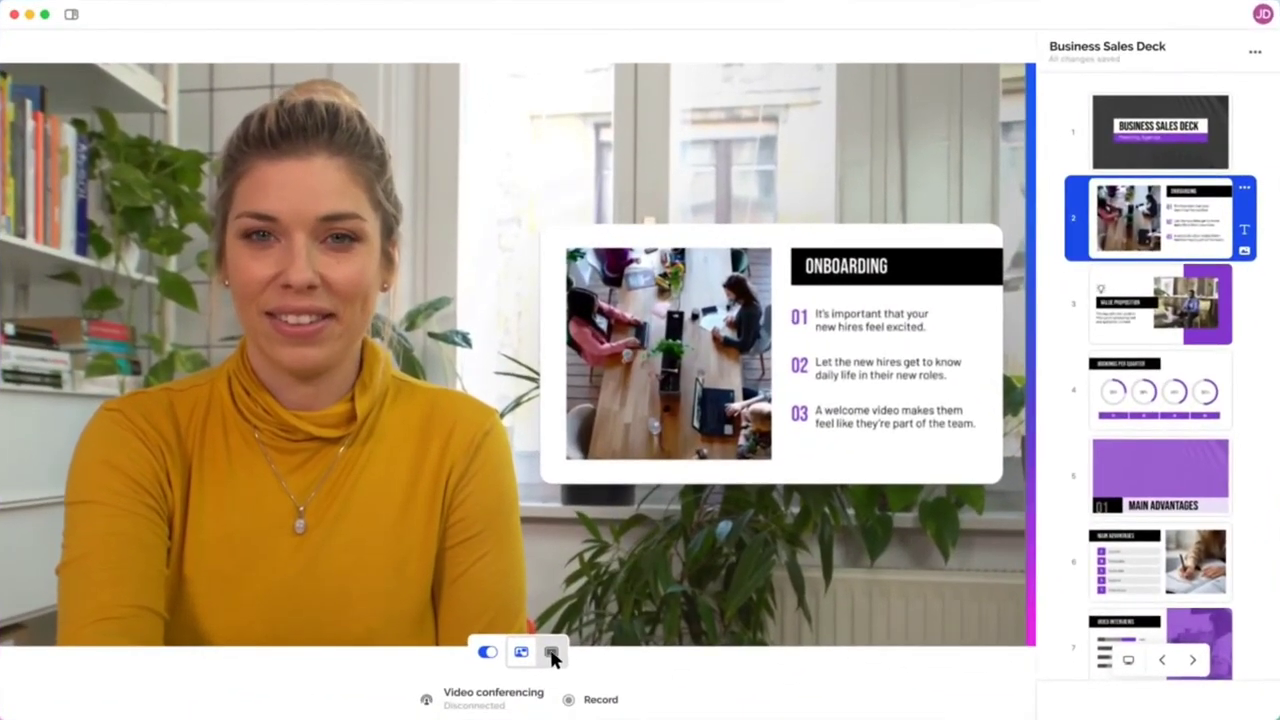
left_click(552, 654)
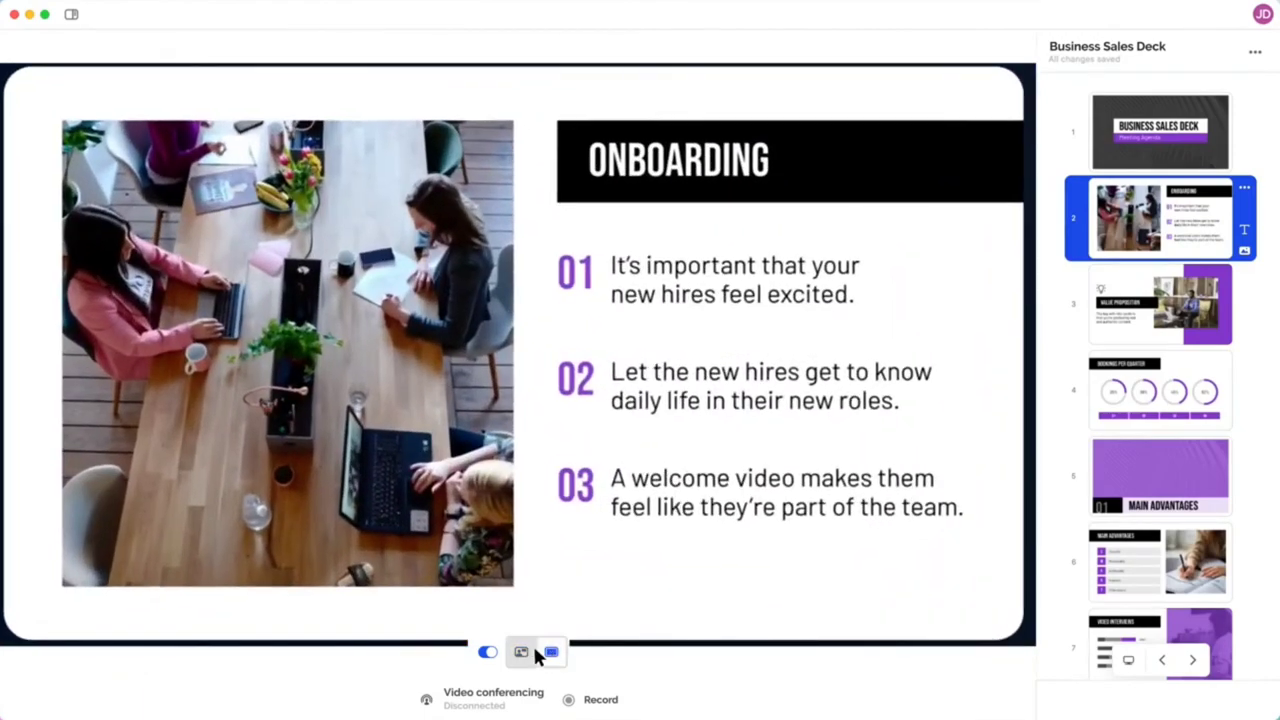
left_click(521, 654)
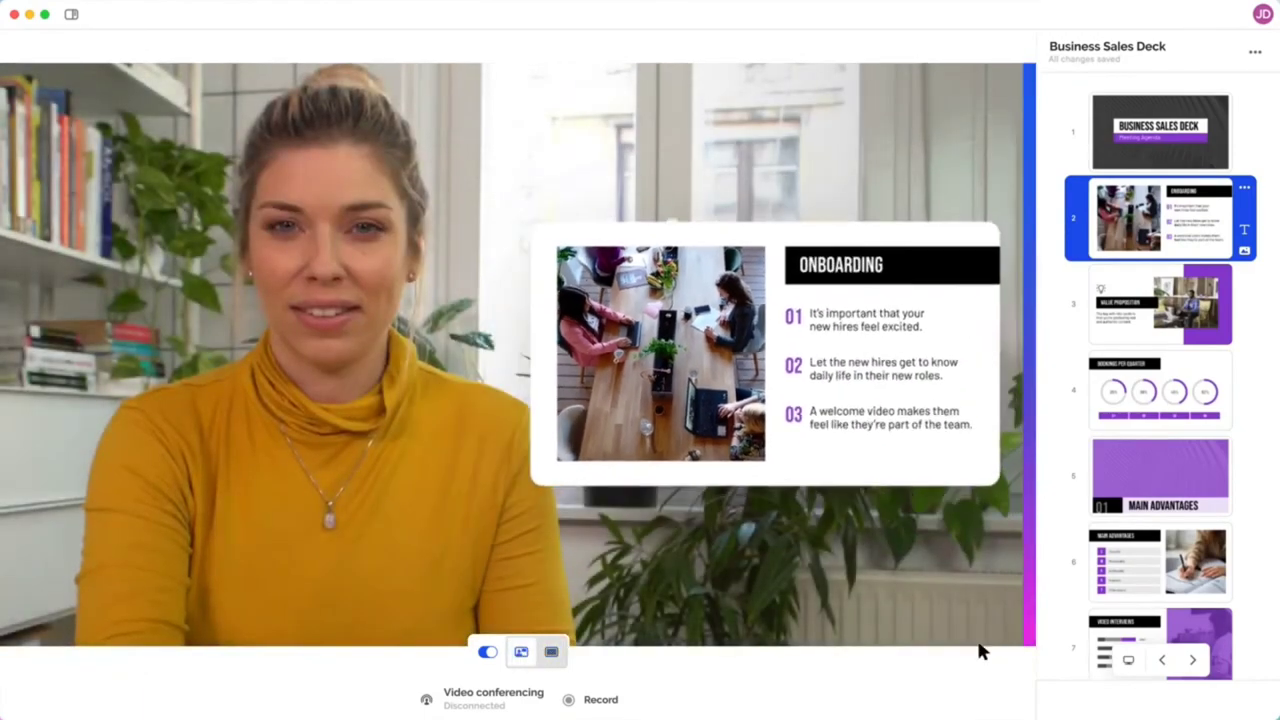
left_click(1160, 660)
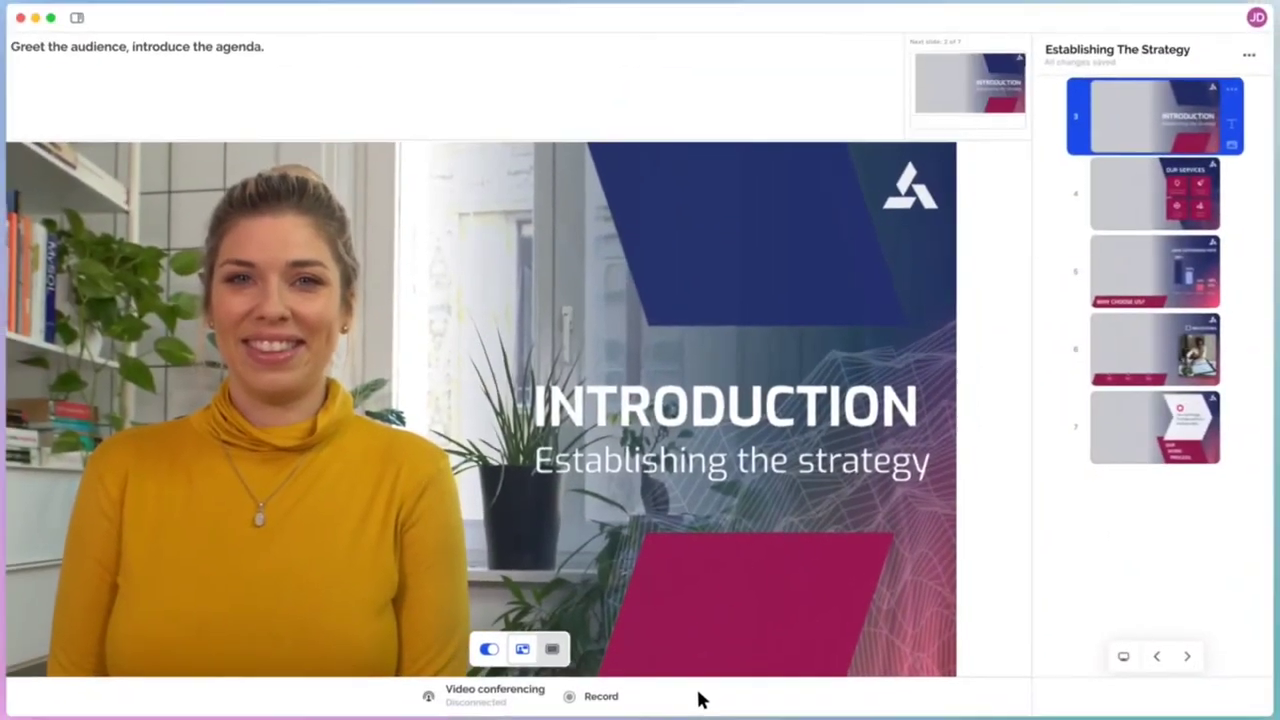
left_click(600, 696)
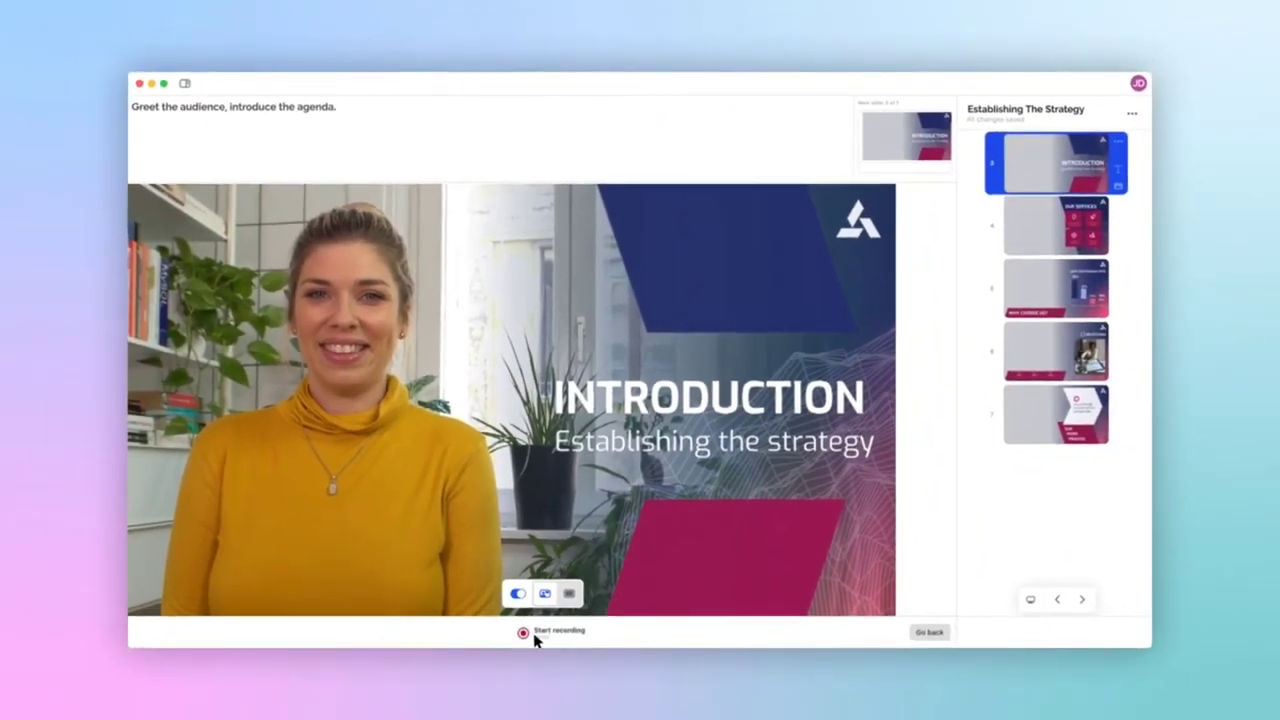